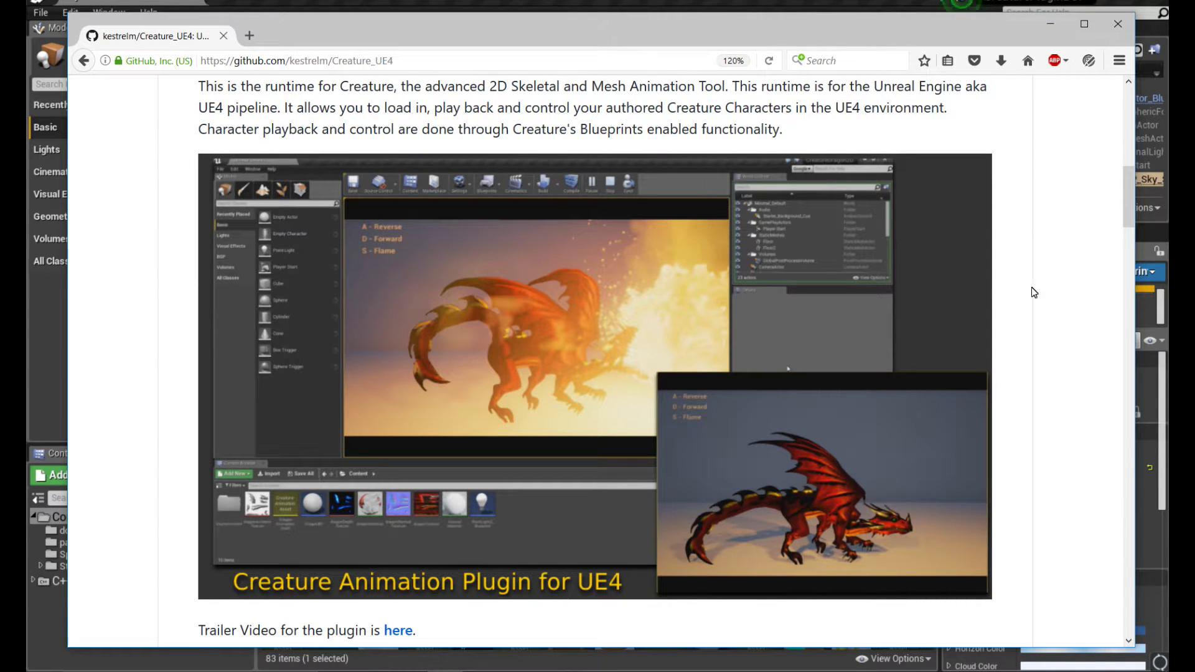
Scroll through the GitHub repository page and back up to its top.
scroll(1061, 288, "up", 1)
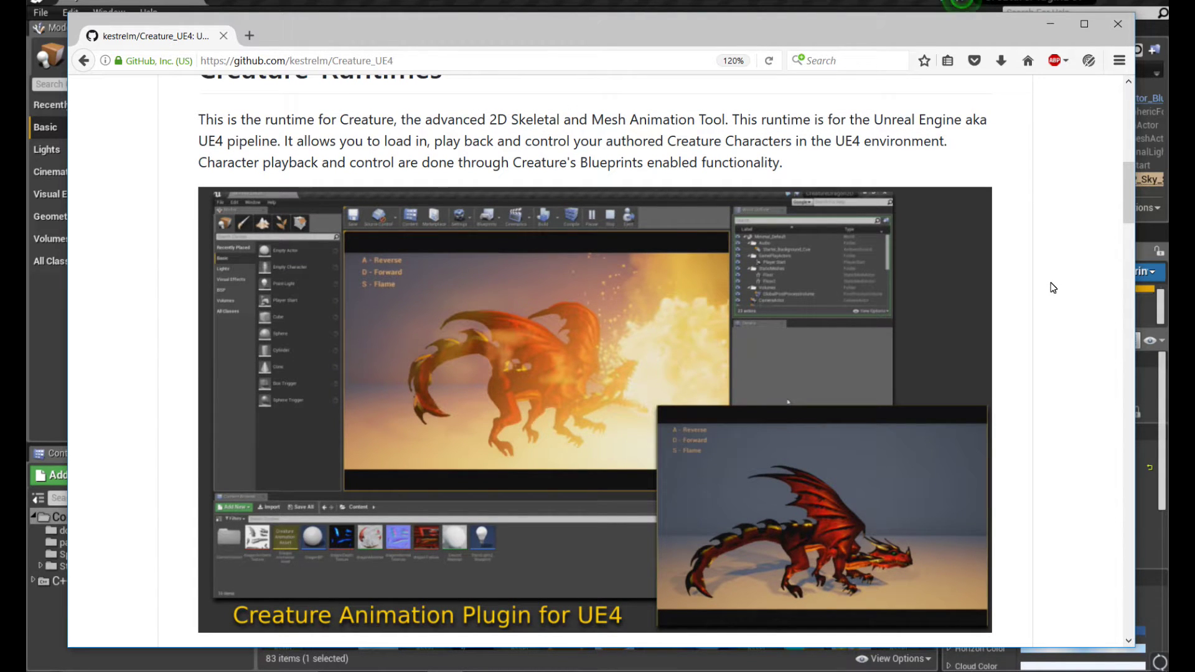
scroll(1053, 287, "up", 1)
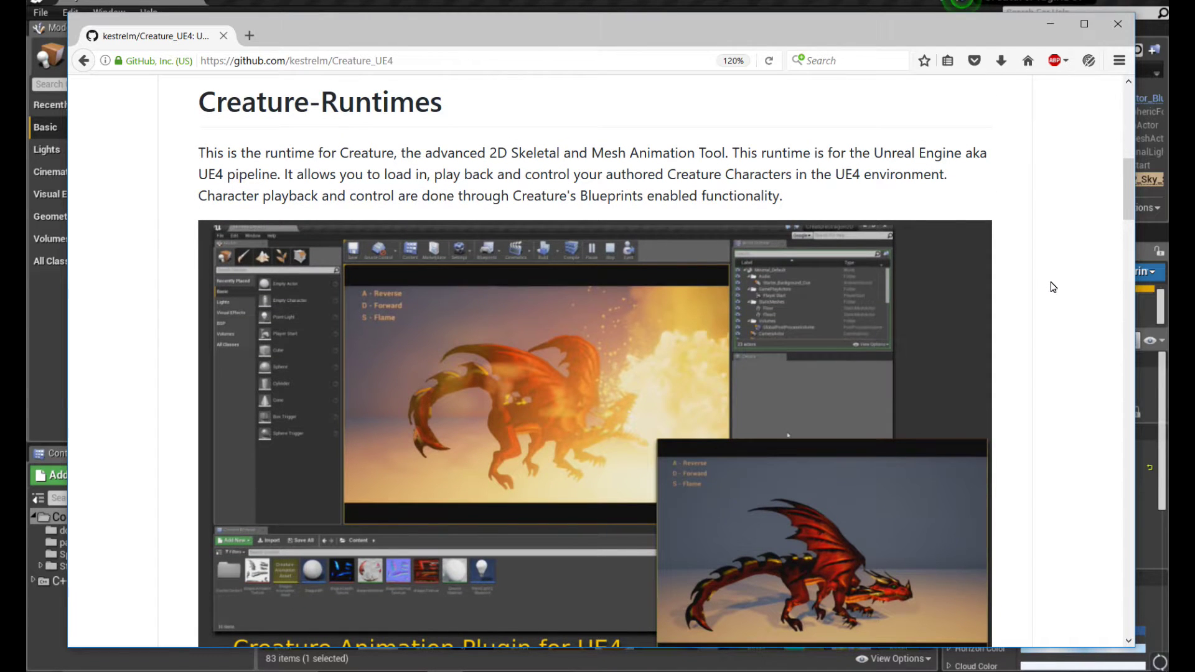
scroll(1053, 287, "down", 1)
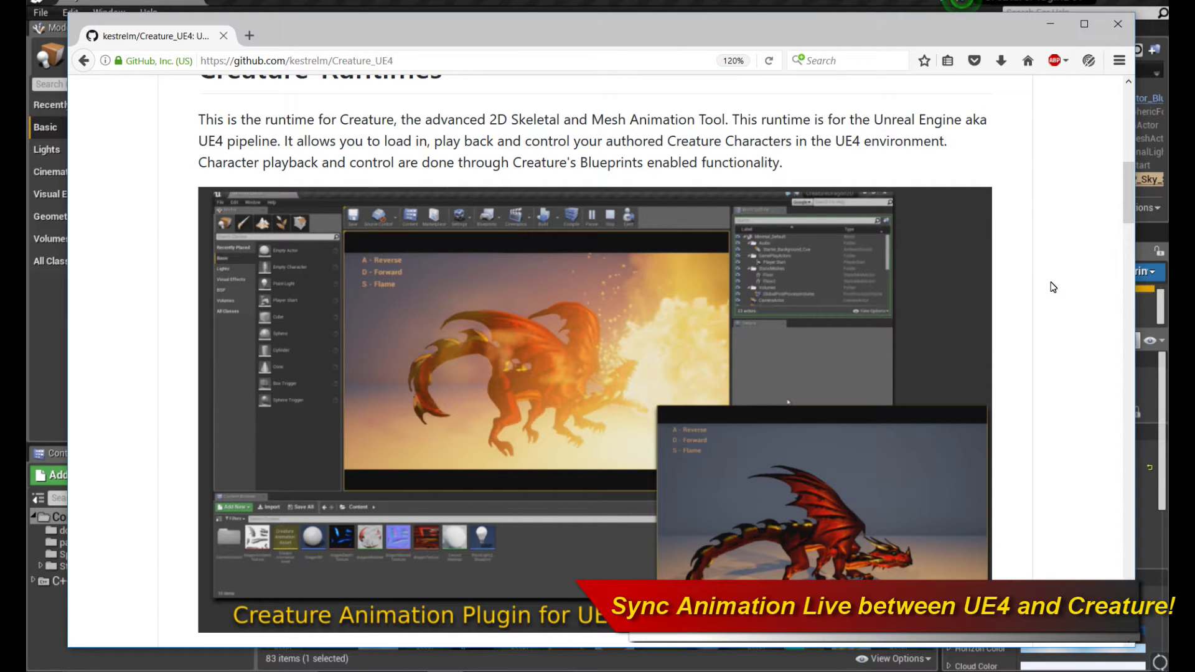
scroll(1053, 287, "up", 3)
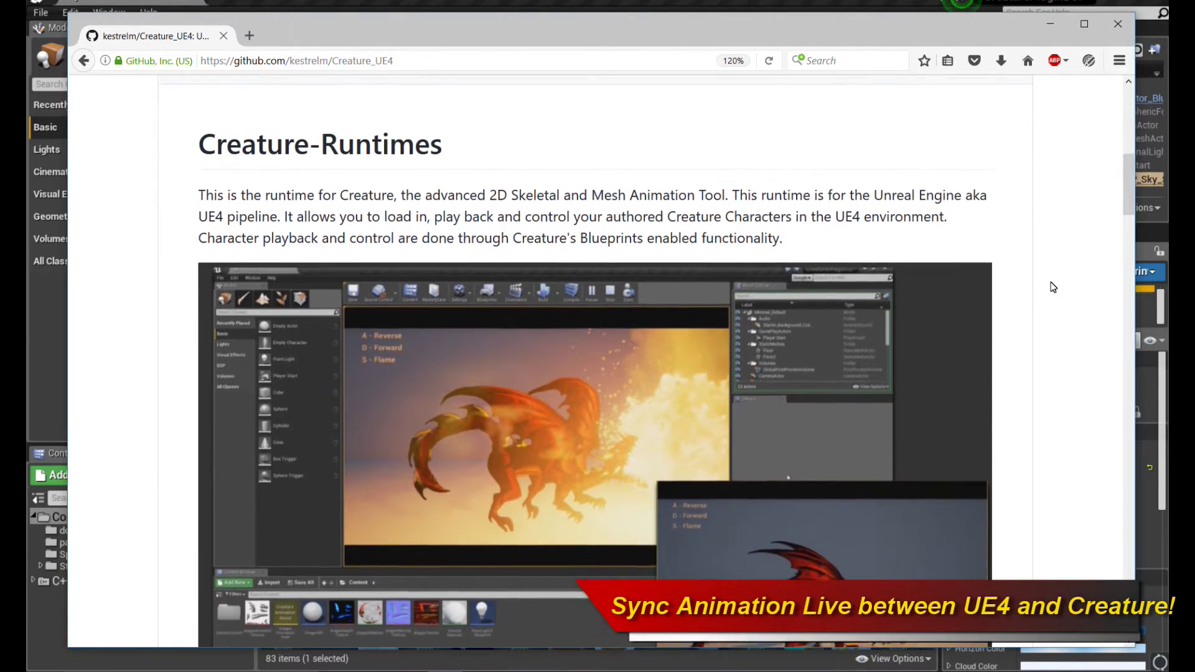
scroll(1053, 288, "down", 2)
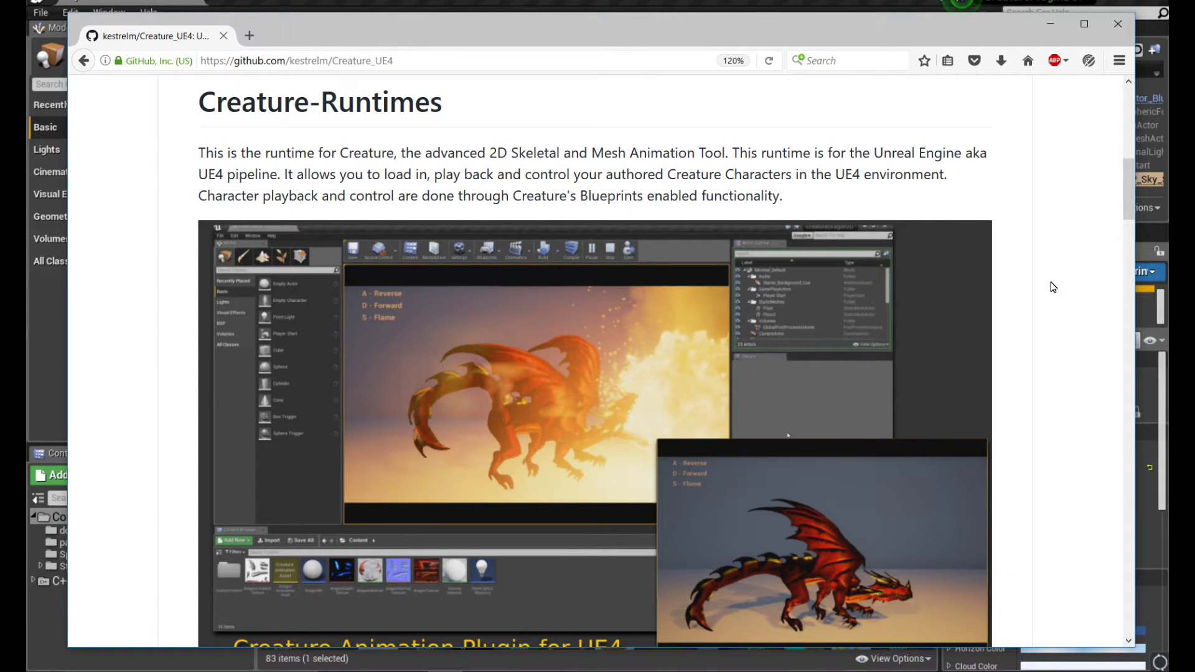
scroll(1053, 287, "down", 2)
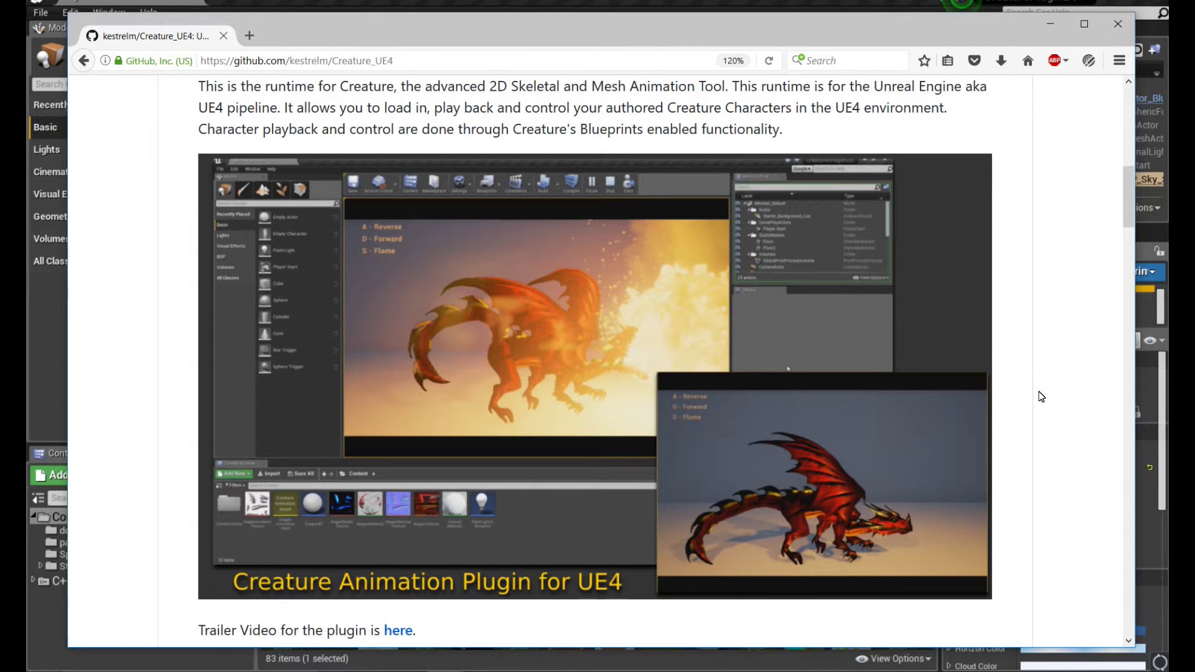
scroll(1041, 396, "down", 1)
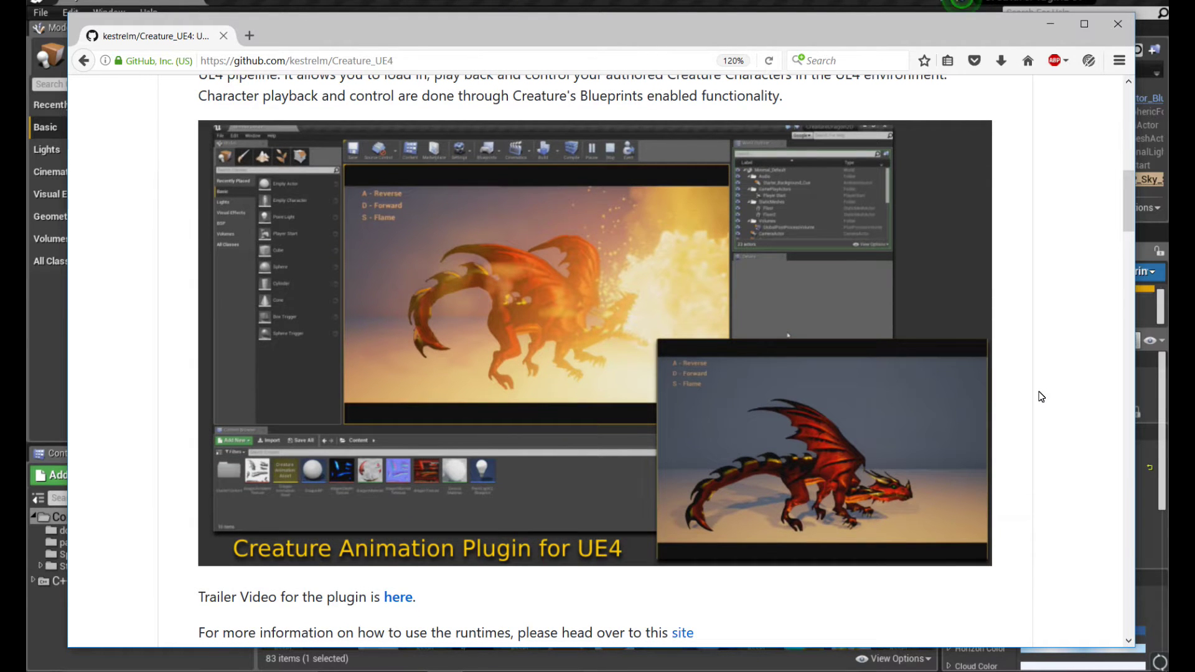
scroll(1041, 397, "up", 8)
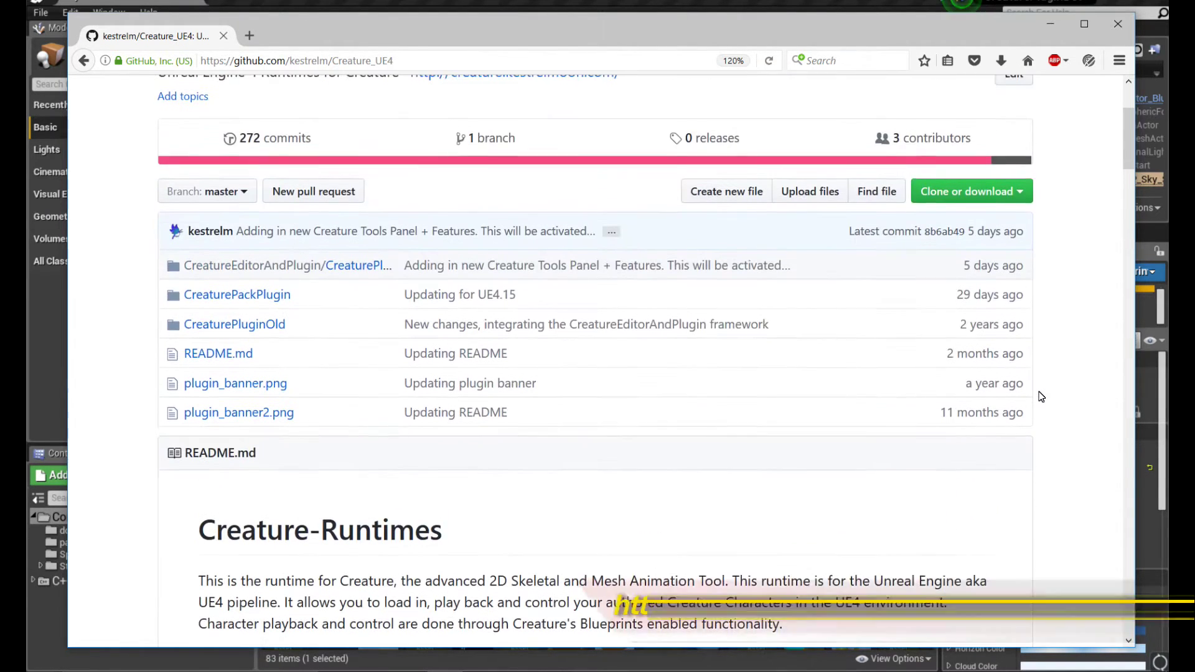
scroll(1041, 396, "up", 3)
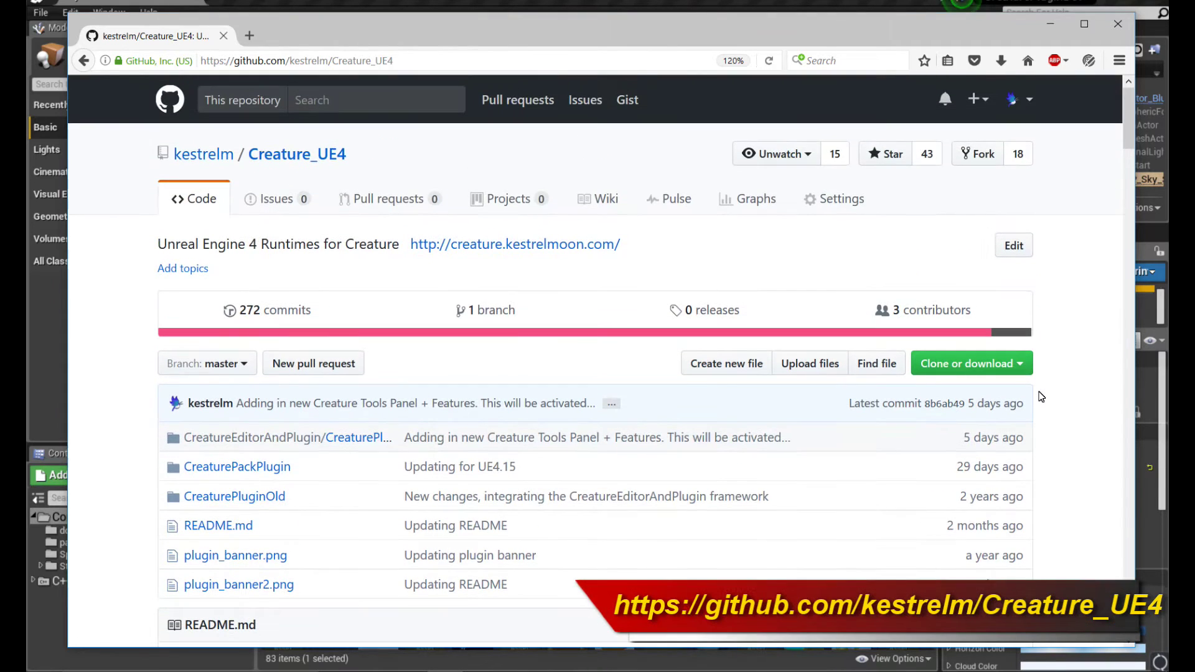
scroll(1041, 396, "down", 7)
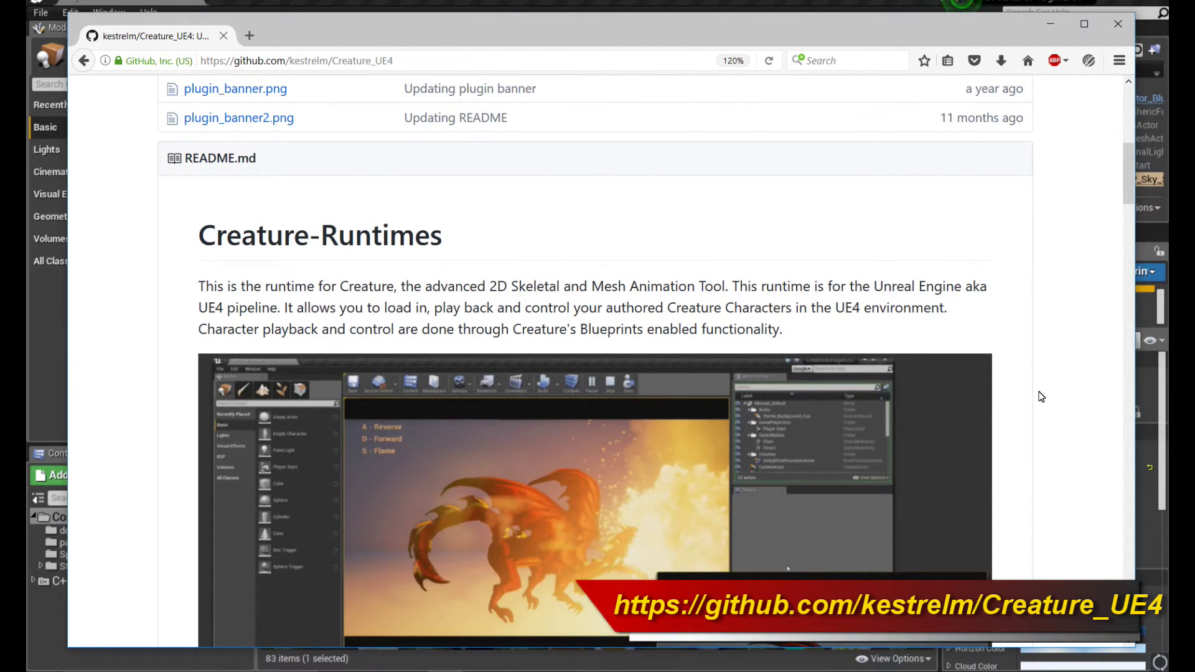
scroll(1041, 397, "down", 2)
scroll(1038, 395, "up", 8)
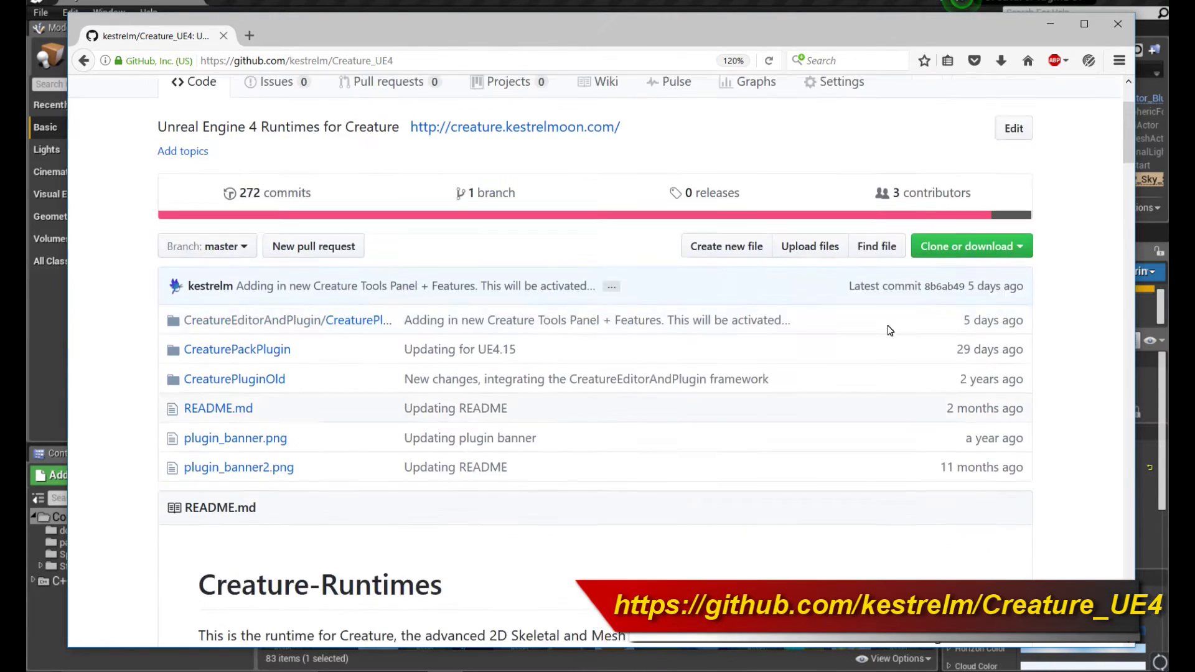
Select the repository's web address, then return to the Unreal editor.
left_click(470, 61)
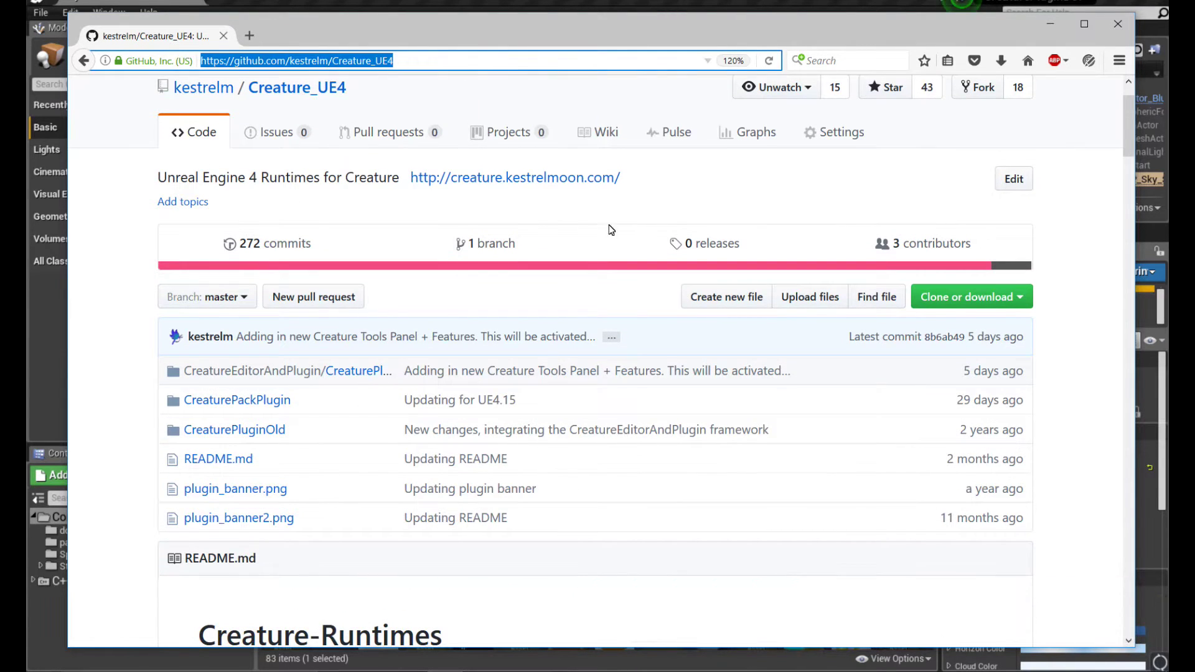
scroll(647, 381, "down", 7)
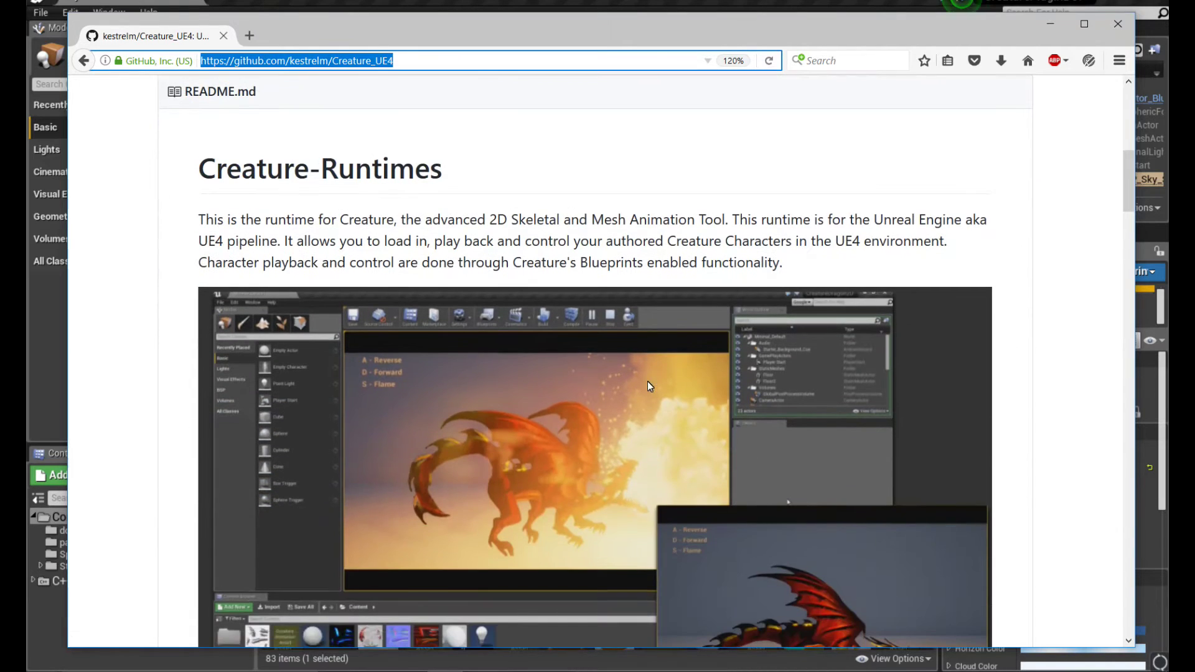
key("alt+Tab")
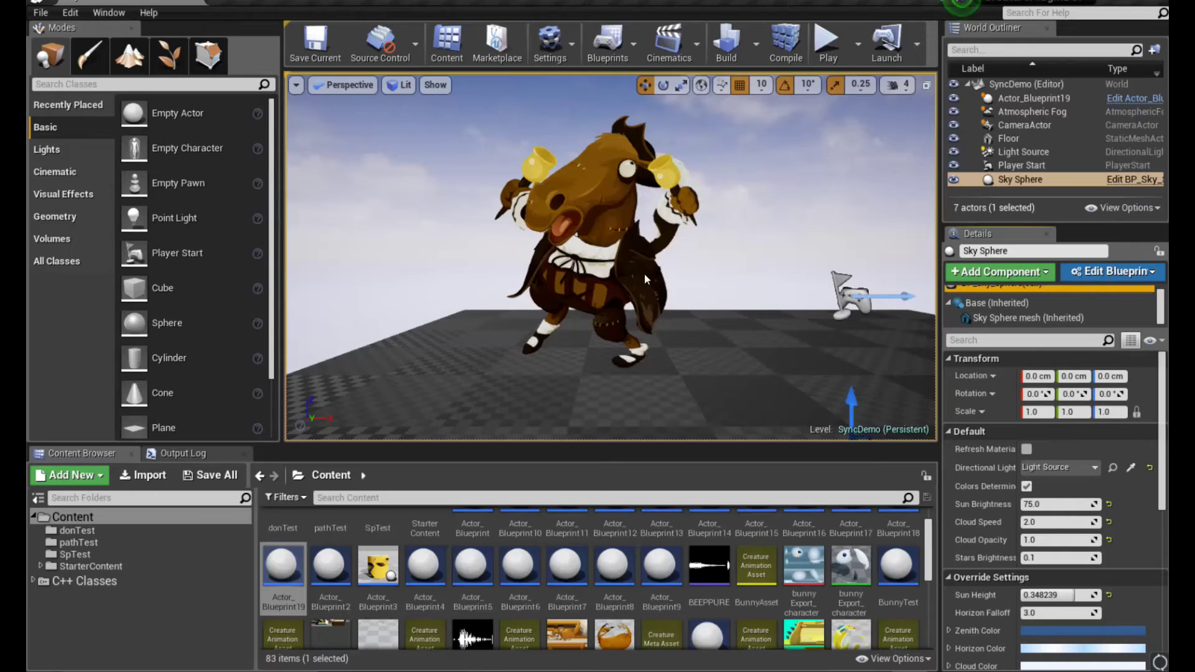
Select the horse character Actor_Blueprint19 and start Play In Editor on SyncDemo.
left_click(505, 203)
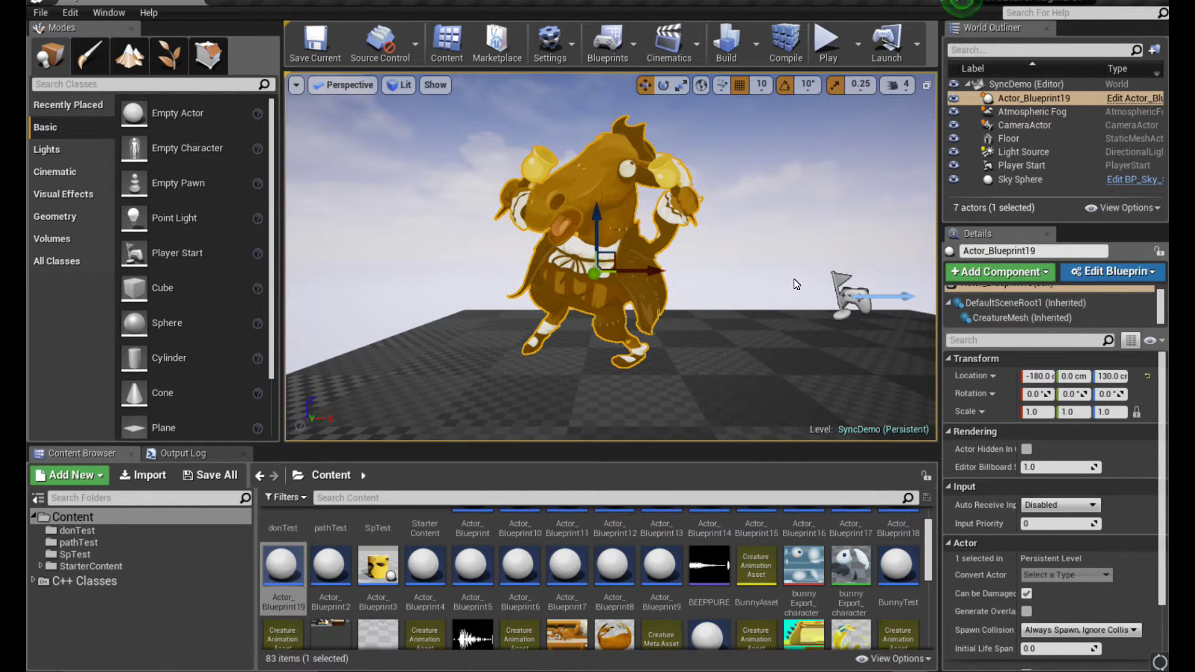
left_click(785, 240)
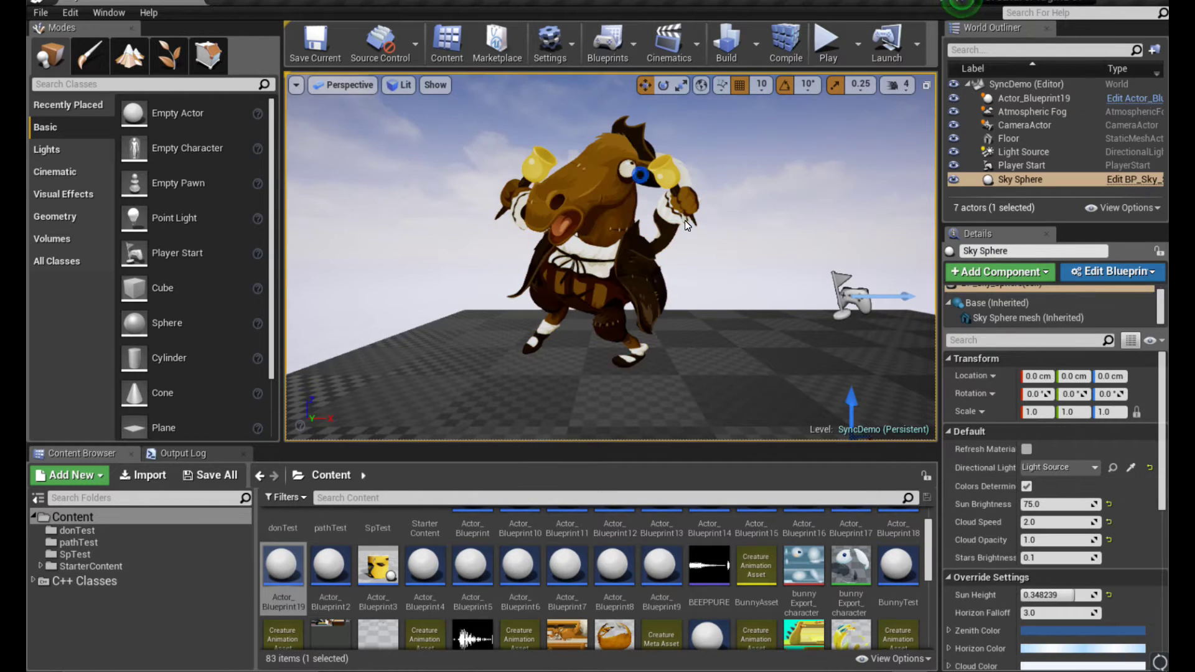
left_click(604, 177)
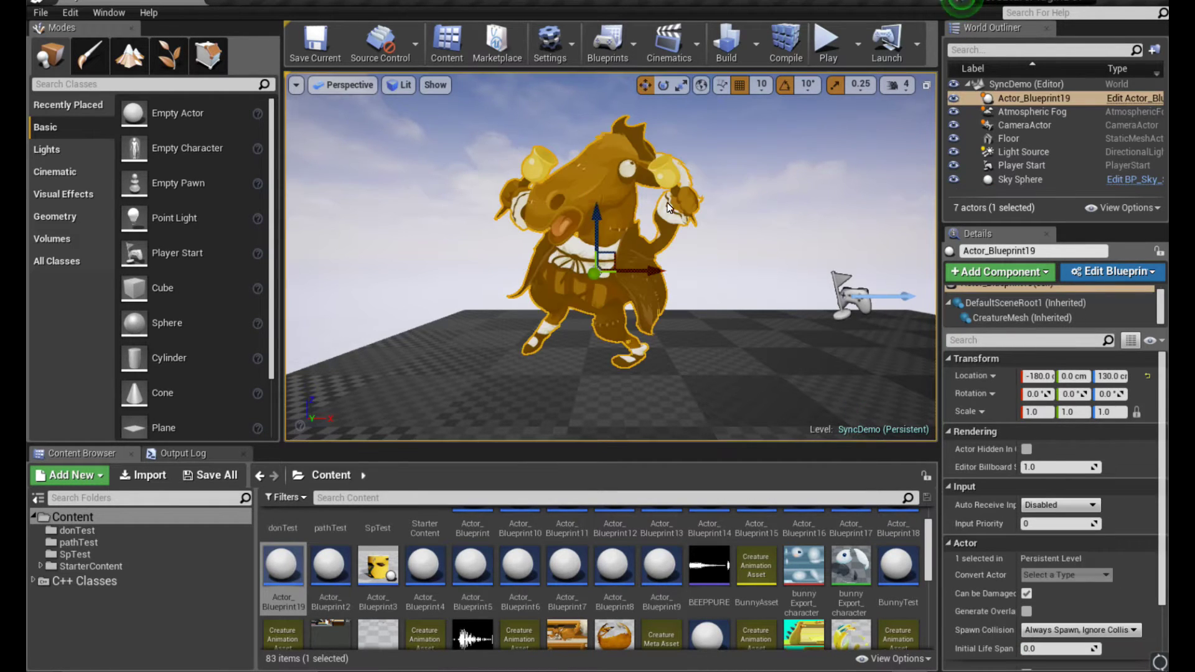
left_click(823, 47)
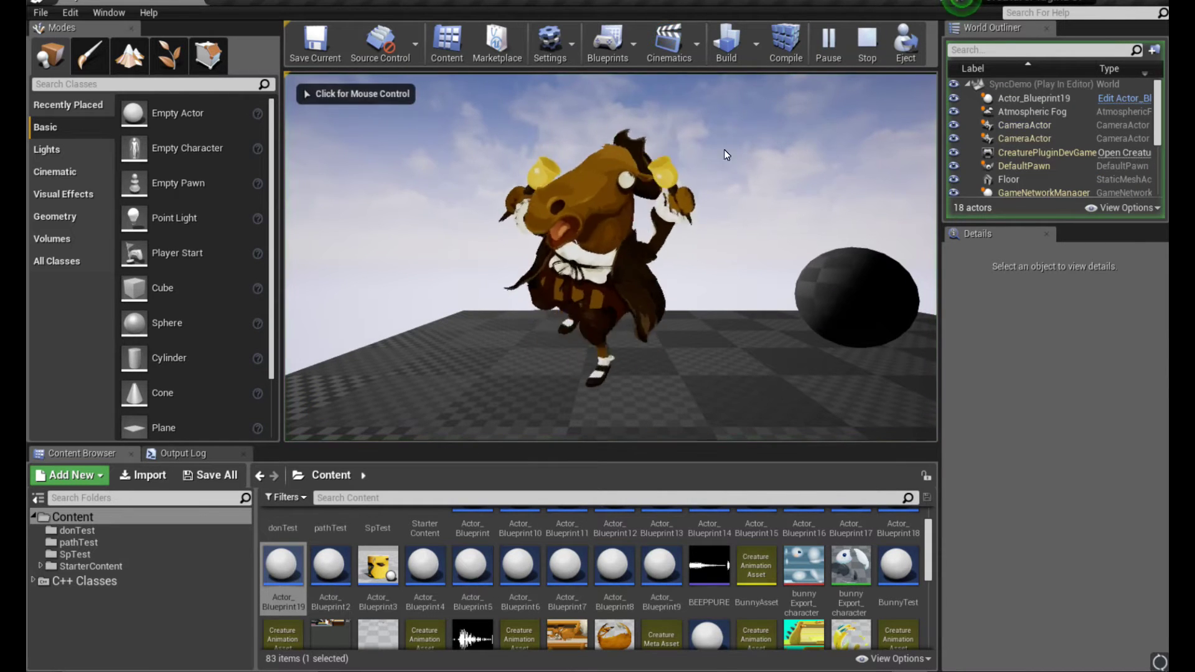
Stop the in-editor play session.
left_click(871, 52)
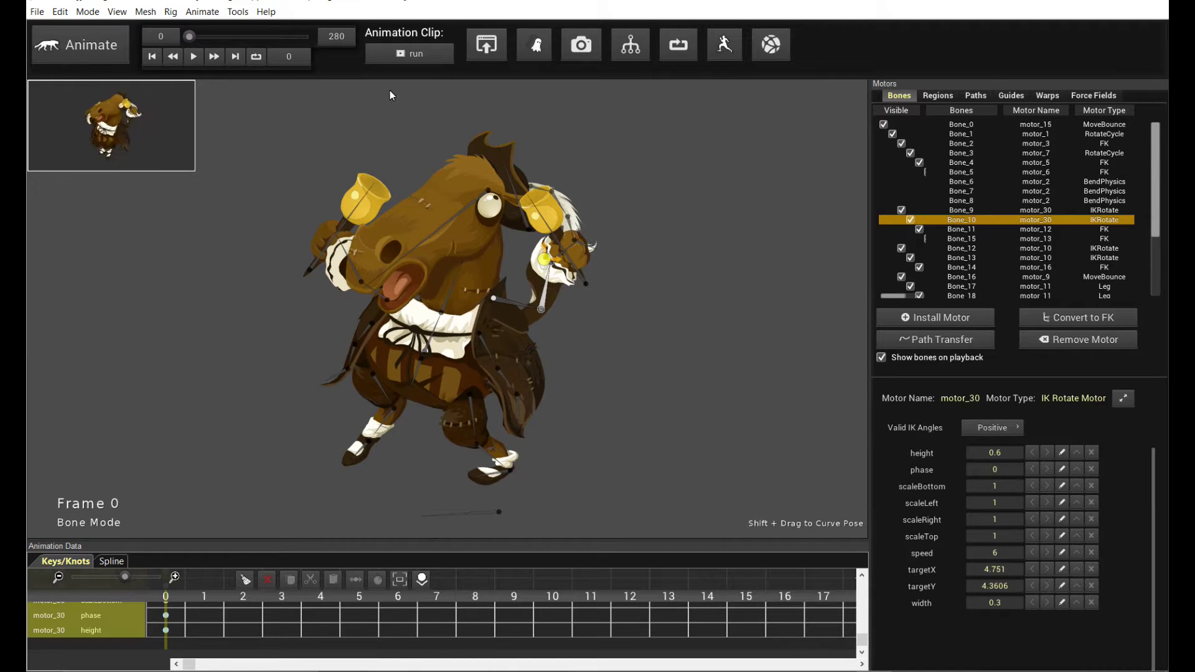
Preview the animation, then lower the bell hand's IK target to chest level (5.4542, 1.6273).
left_click(195, 56)
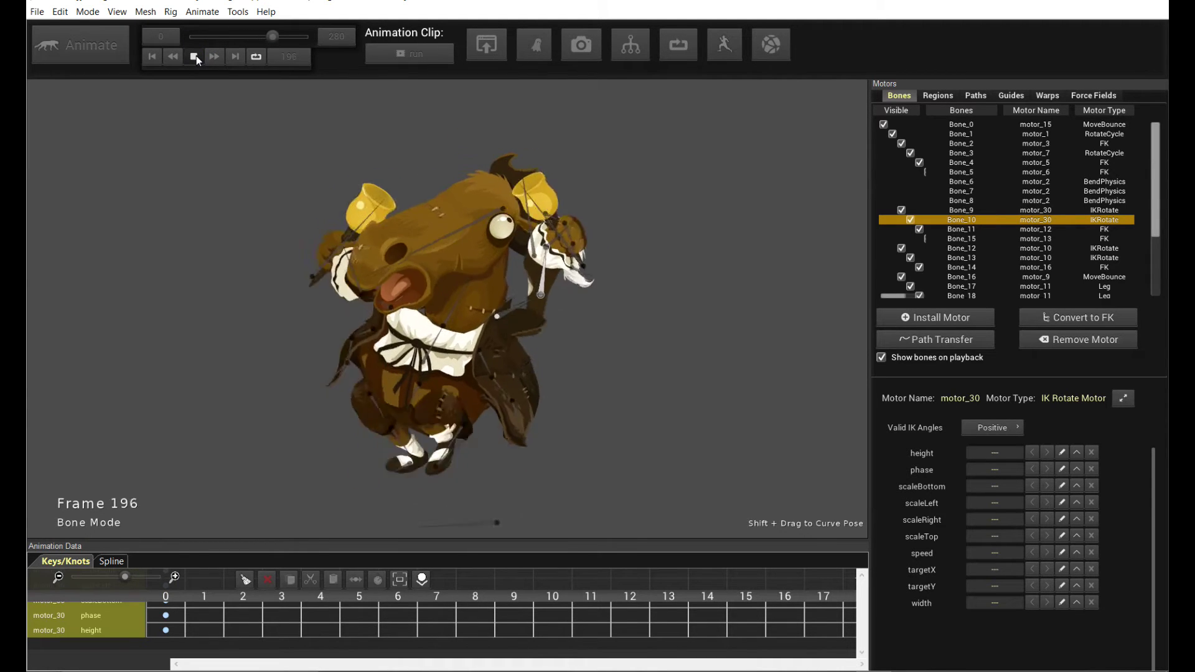
left_click(196, 56)
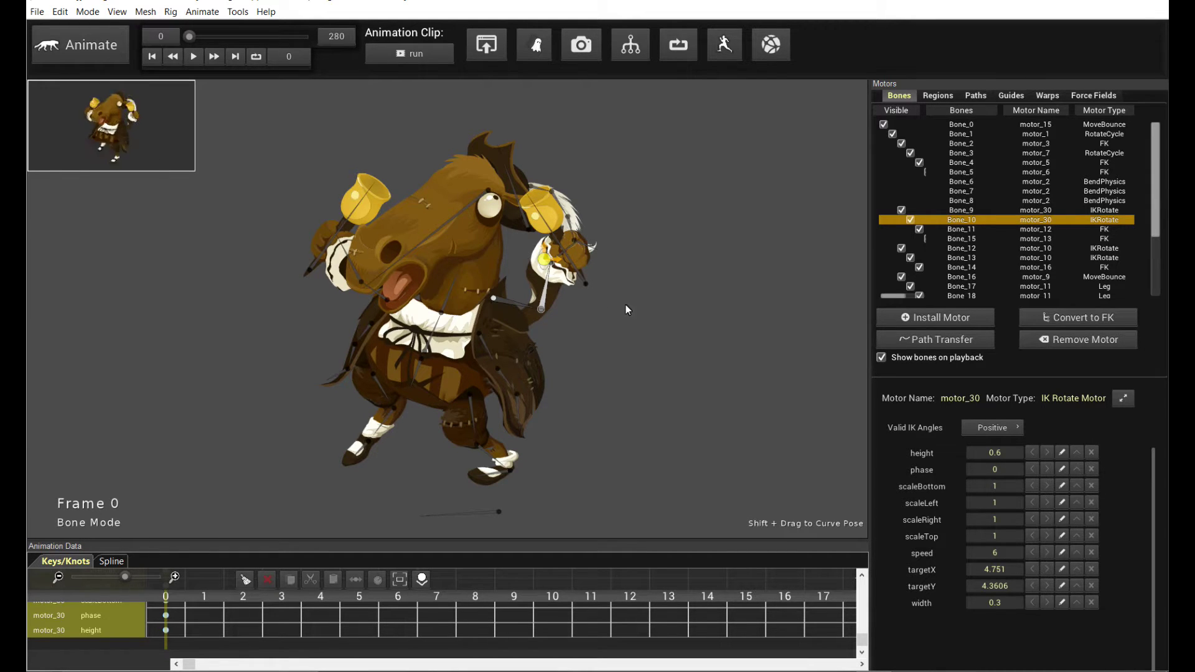
left_click_drag(547, 259, 559, 317)
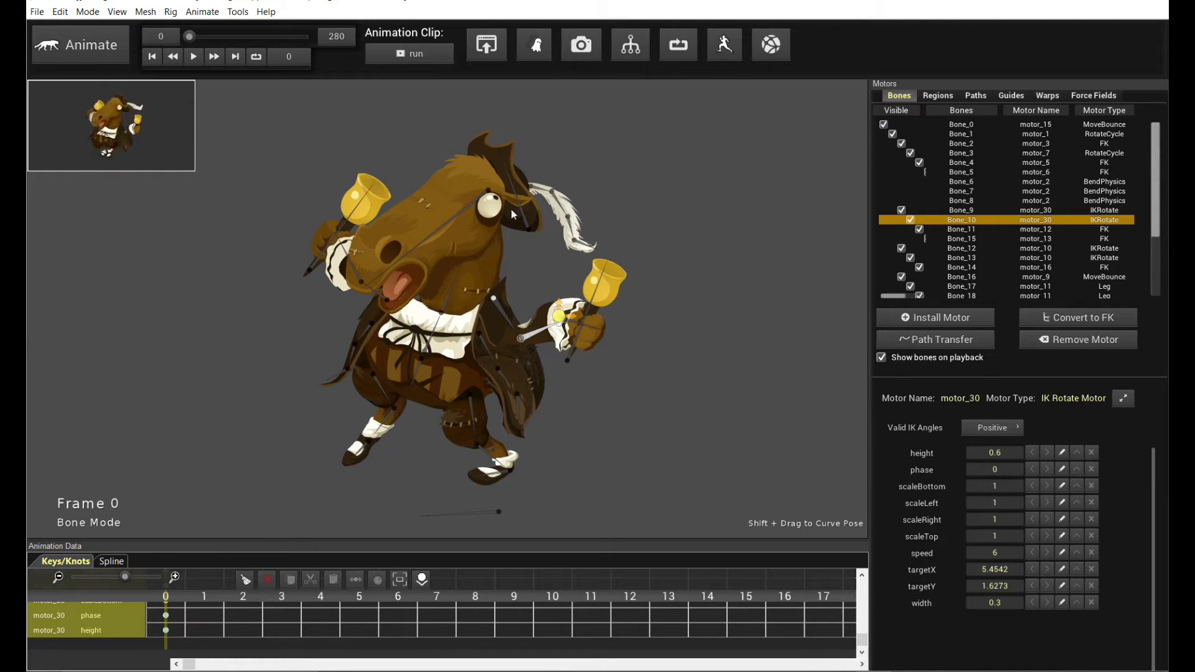
left_click(490, 55)
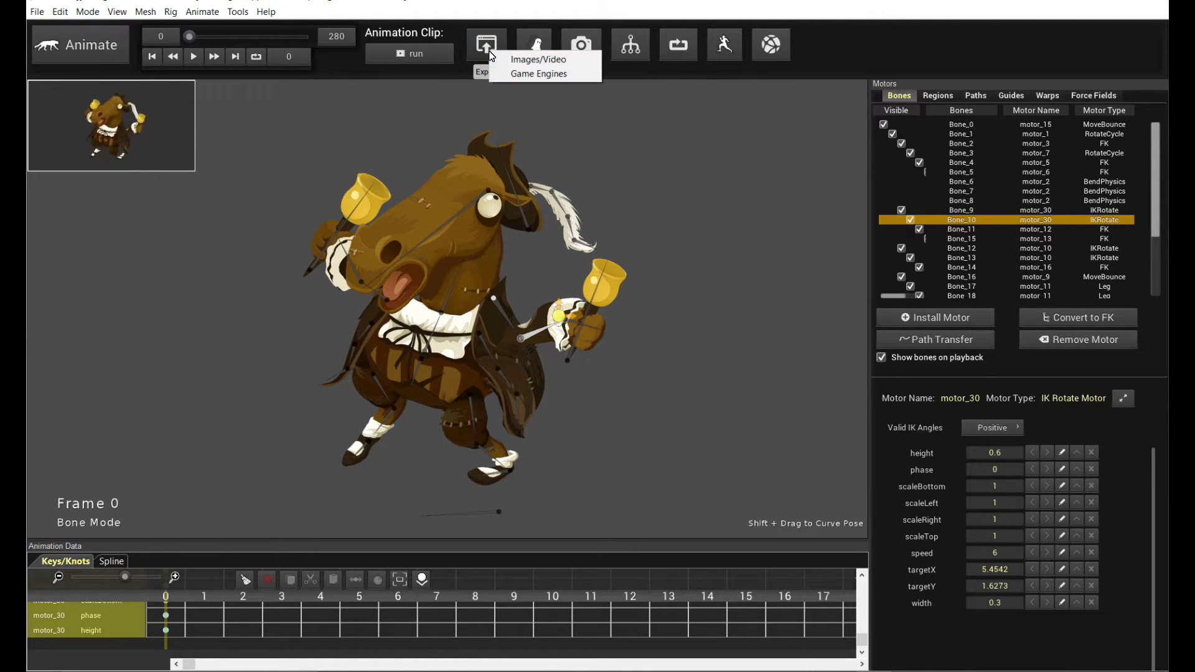
Open the Game Engine Export settings and close them without exporting.
left_click(529, 73)
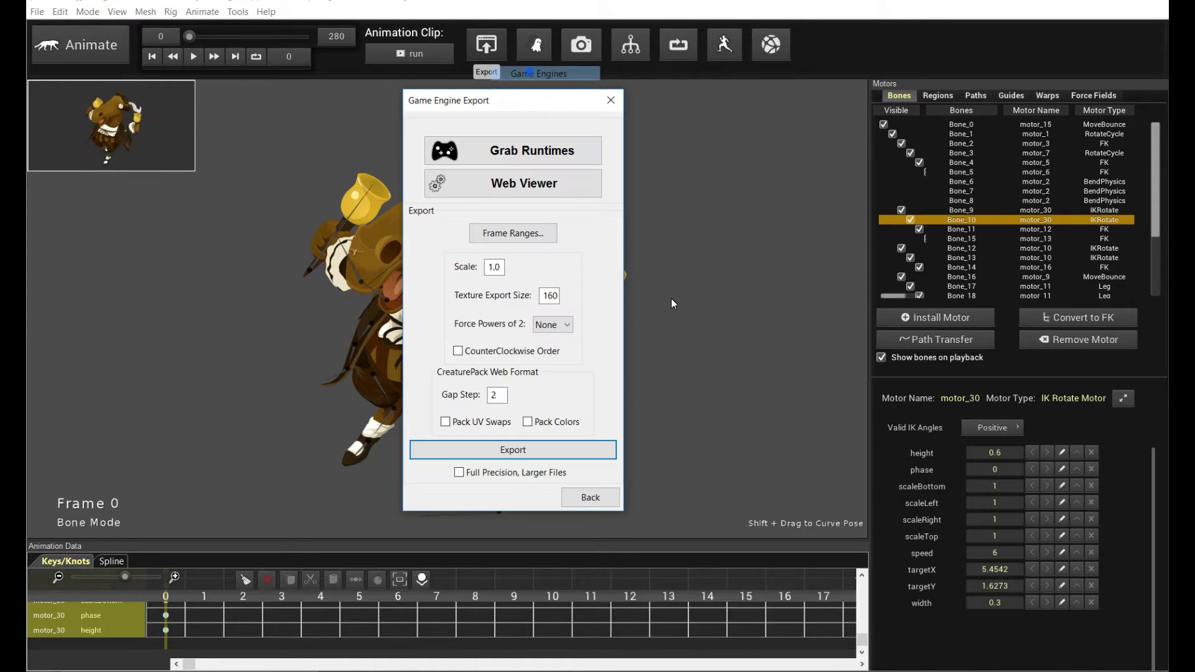
left_click(568, 502)
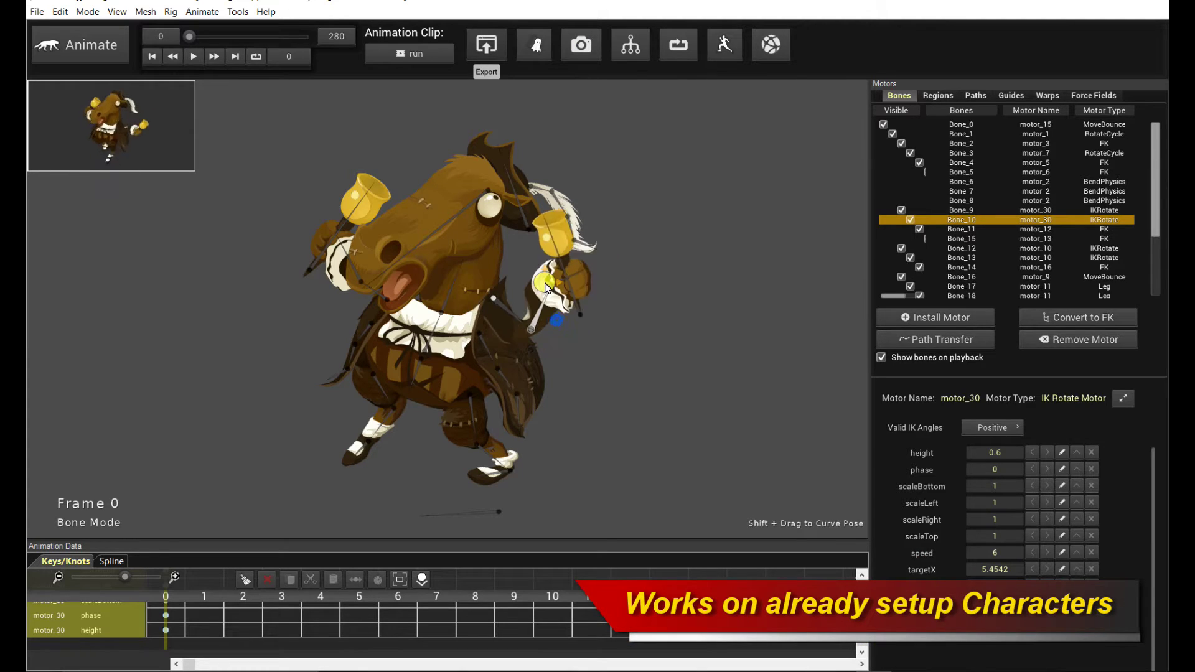
Swing motor_30's IK target down and outward to targetX 5.769, targetY 1.8276.
left_click_drag(545, 287, 567, 313)
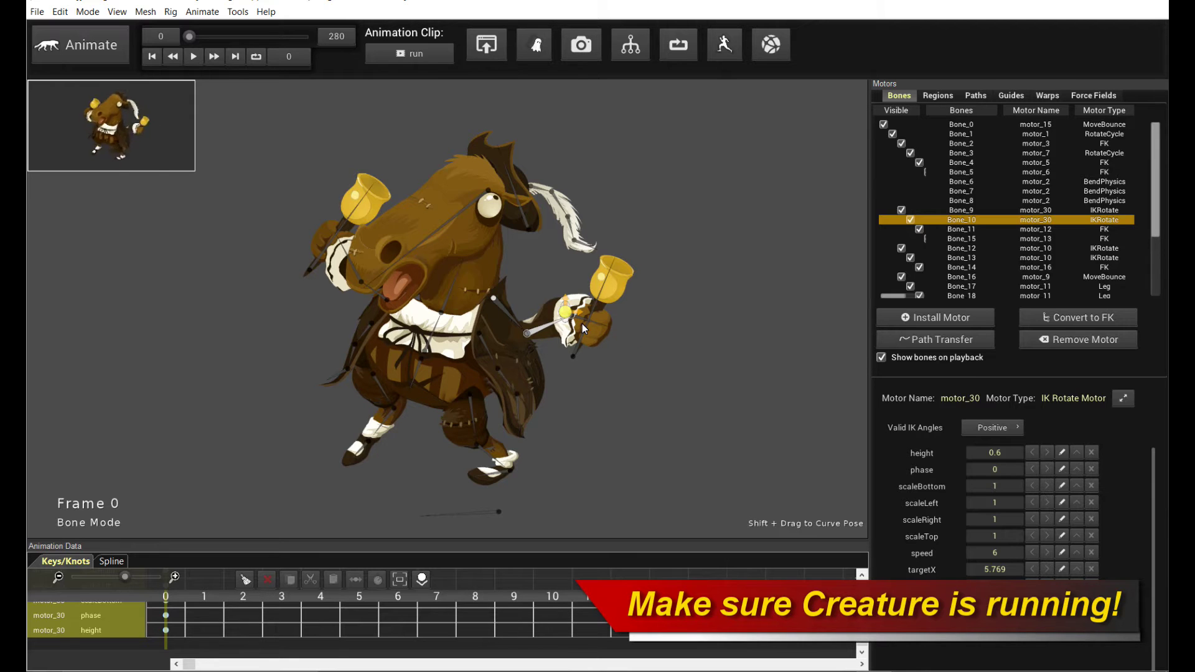
Raise the right bell arm and lower the left arm's Bone_13 slightly.
left_click_drag(571, 311, 579, 336)
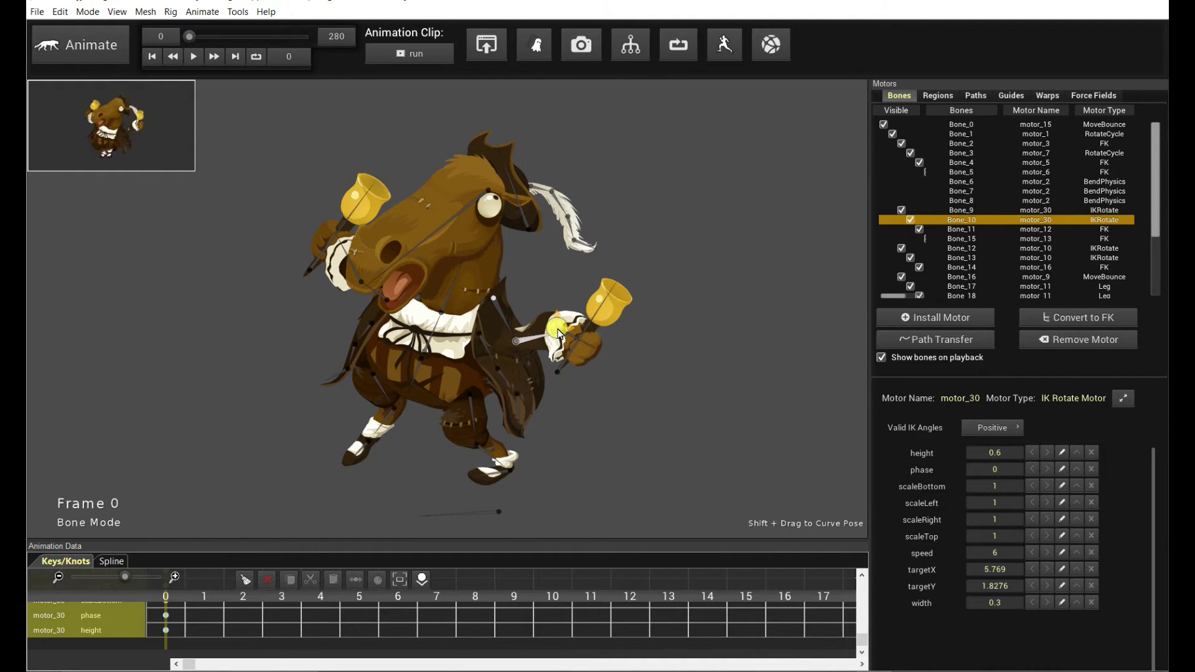
left_click(349, 259)
left_click_drag(335, 231, 334, 252)
Play and stop the animation twice to preview the adjusted arm pose.
left_click(193, 56)
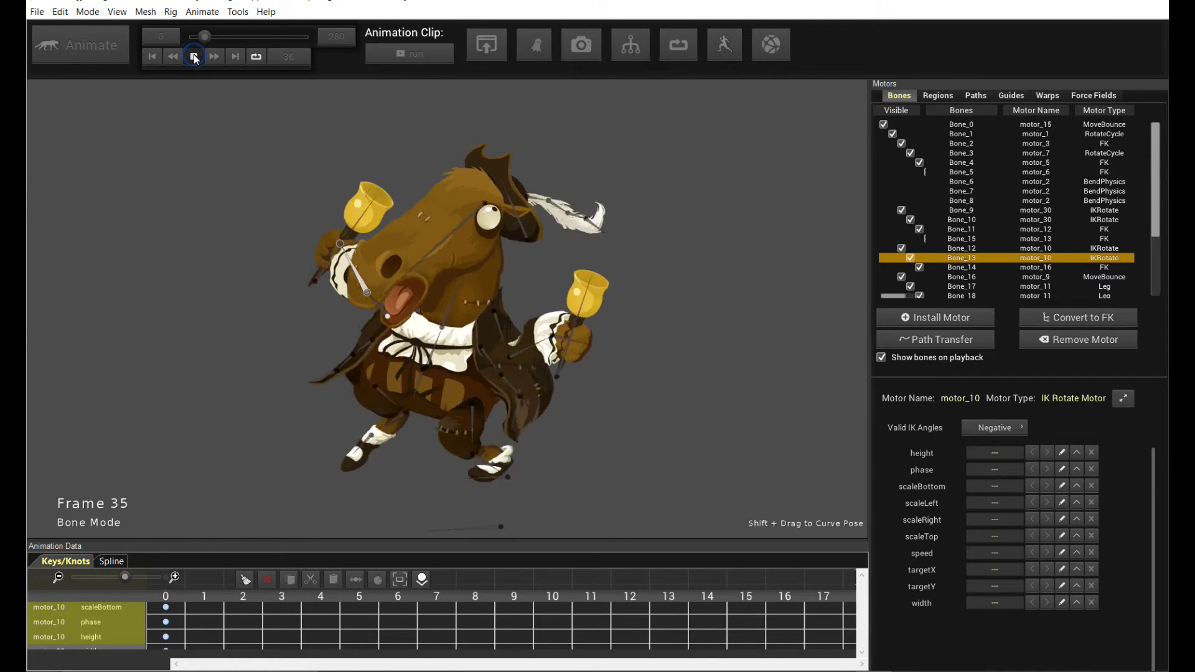
left_click(194, 56)
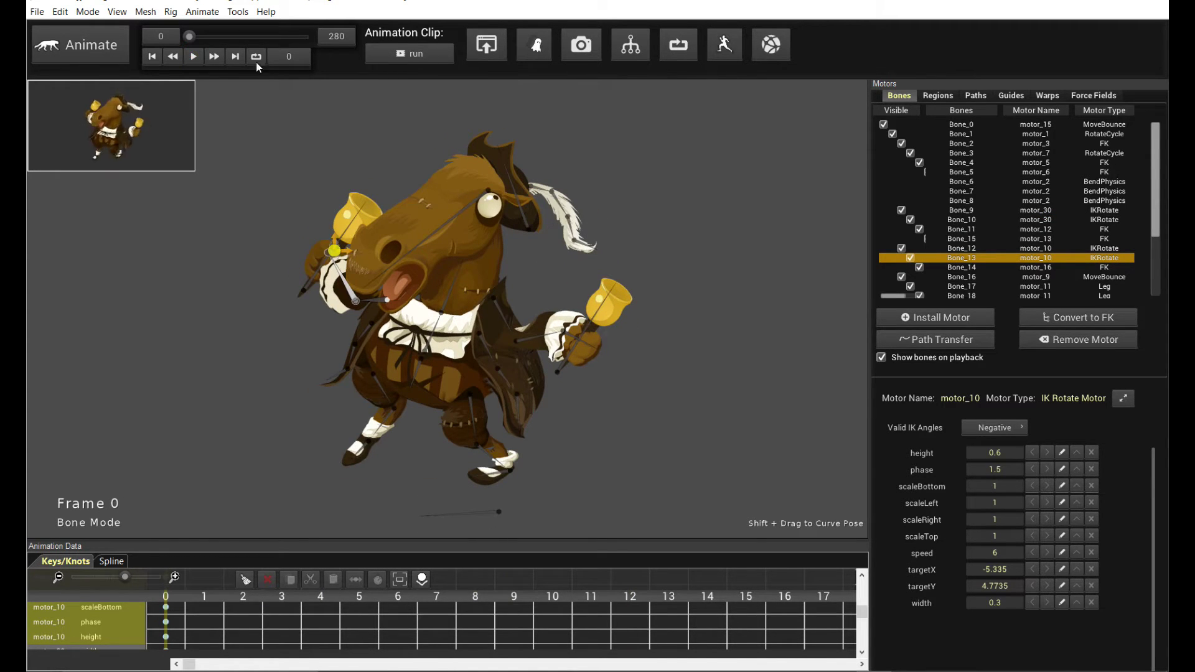
left_click(194, 62)
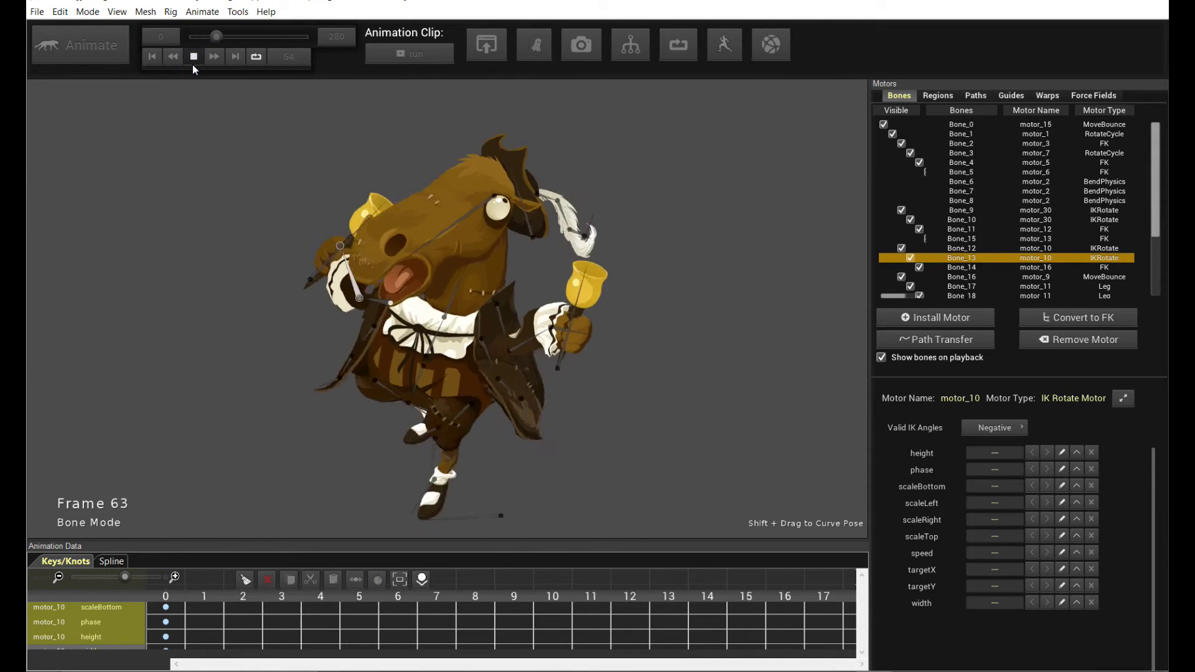
left_click(193, 65)
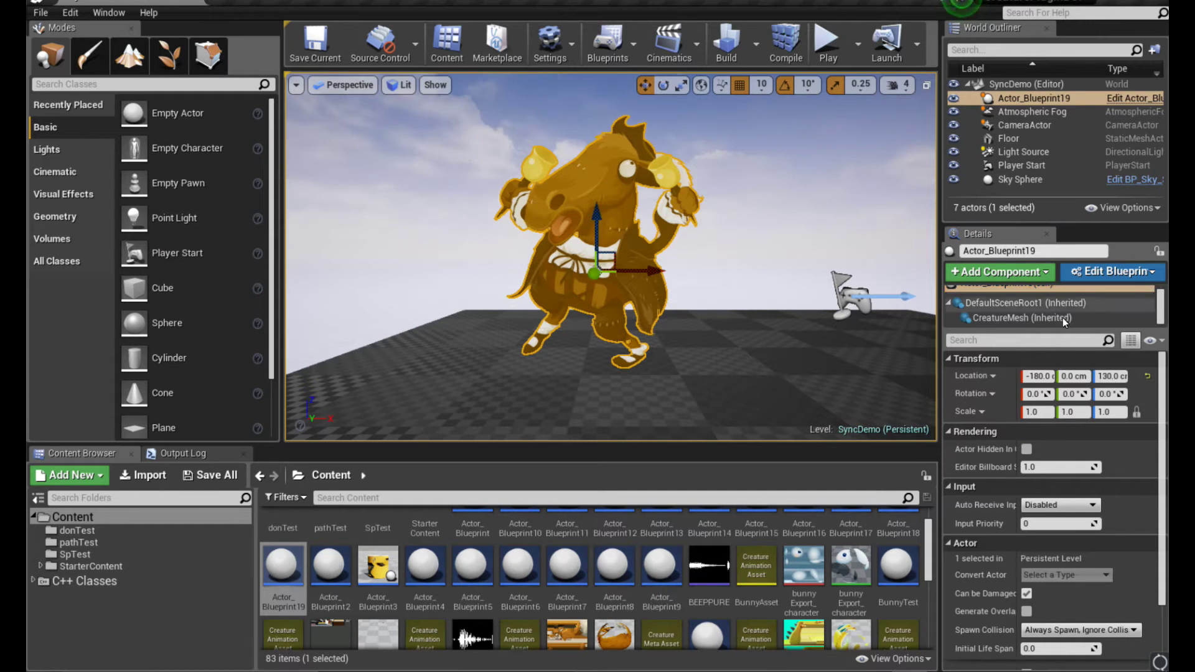
Select the CreatureMesh component and trigger Live Sync: Sync Now with Creature.
left_click(1022, 318)
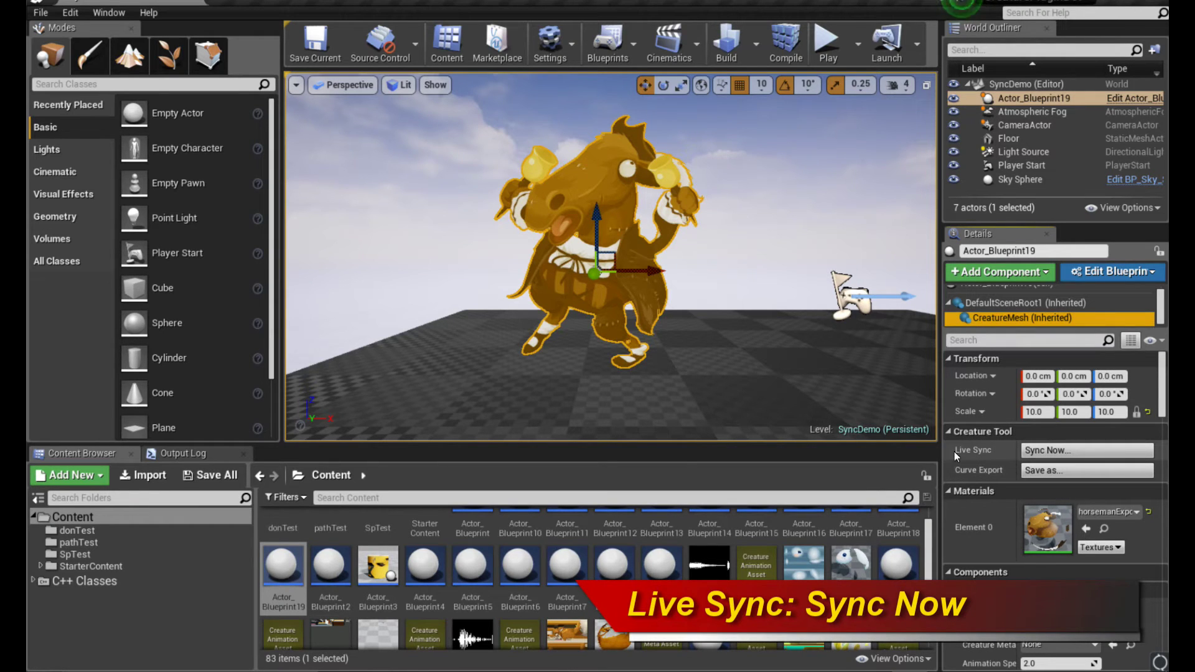
left_click(1033, 450)
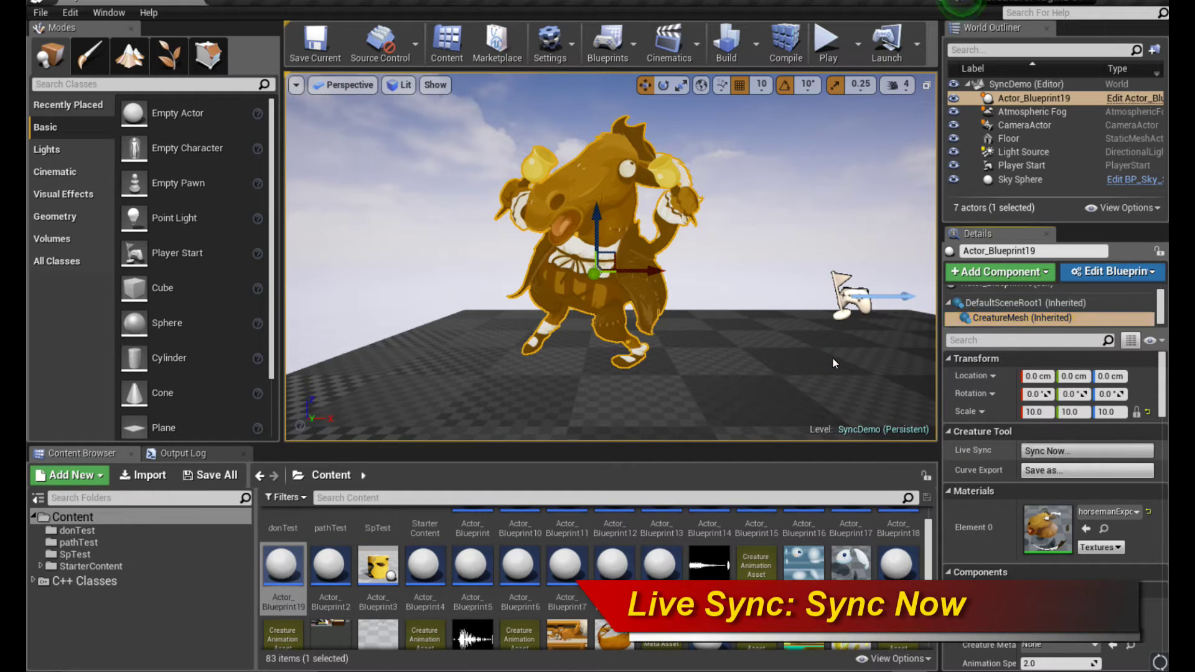
left_click(1043, 450)
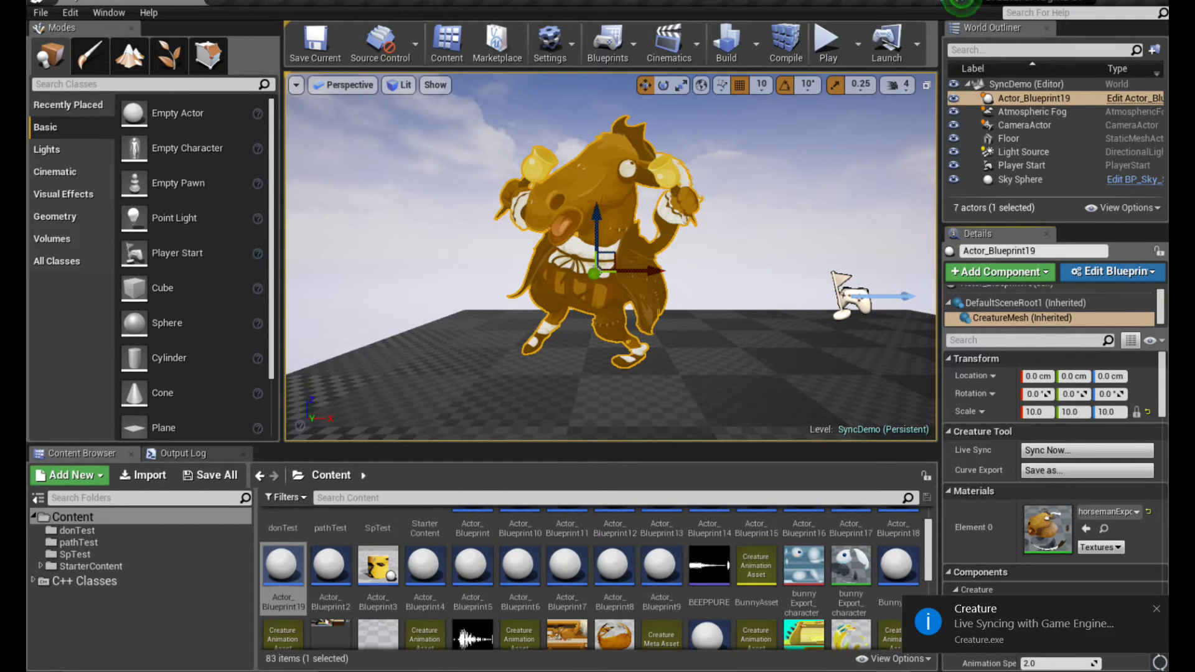
Dismiss the live syncing notification and reselect the horse character.
left_click(1155, 609)
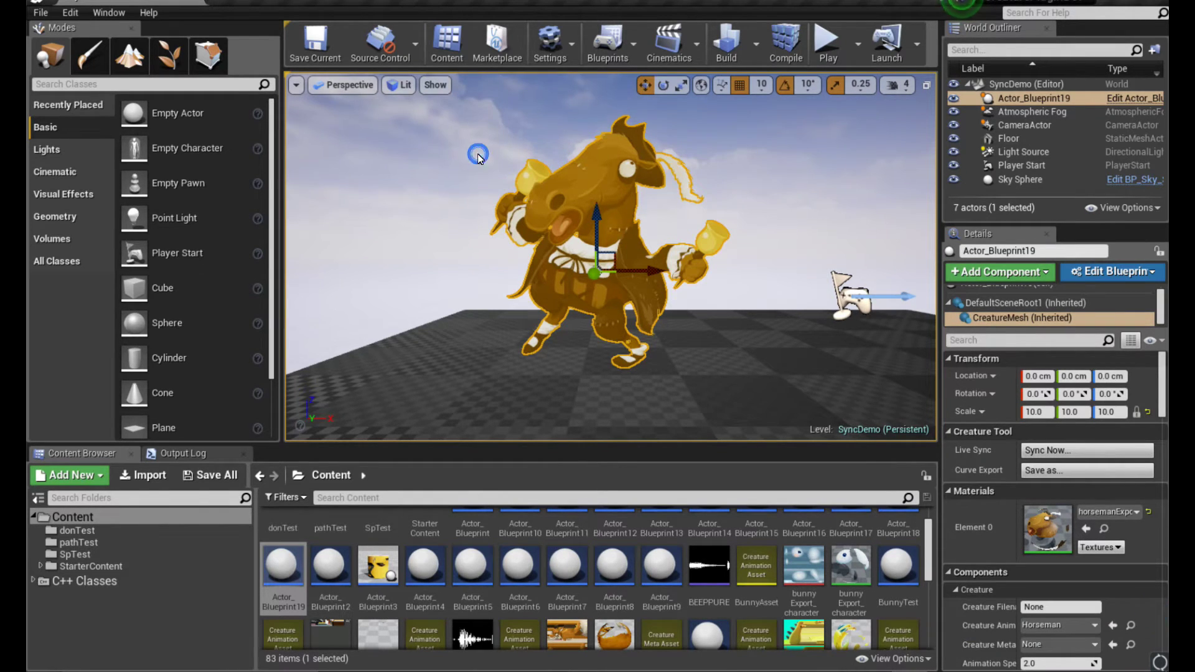
left_click(727, 219)
left_click(588, 186)
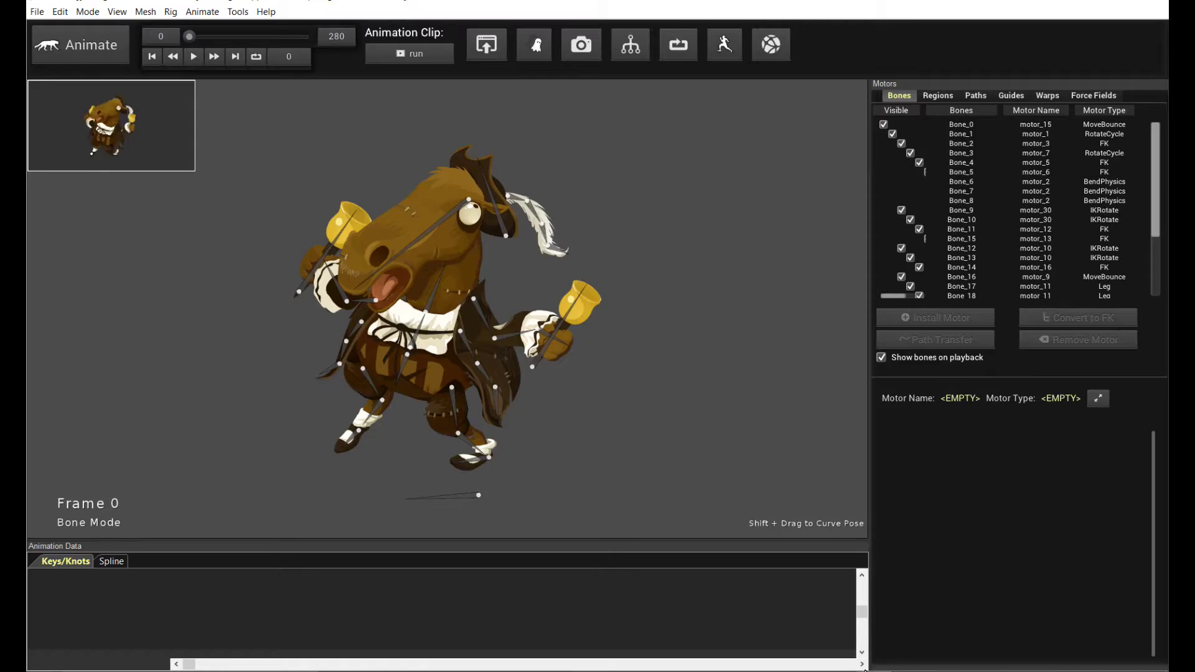
Play-test the level with the synced arm pose, then stop the session.
left_click(194, 57)
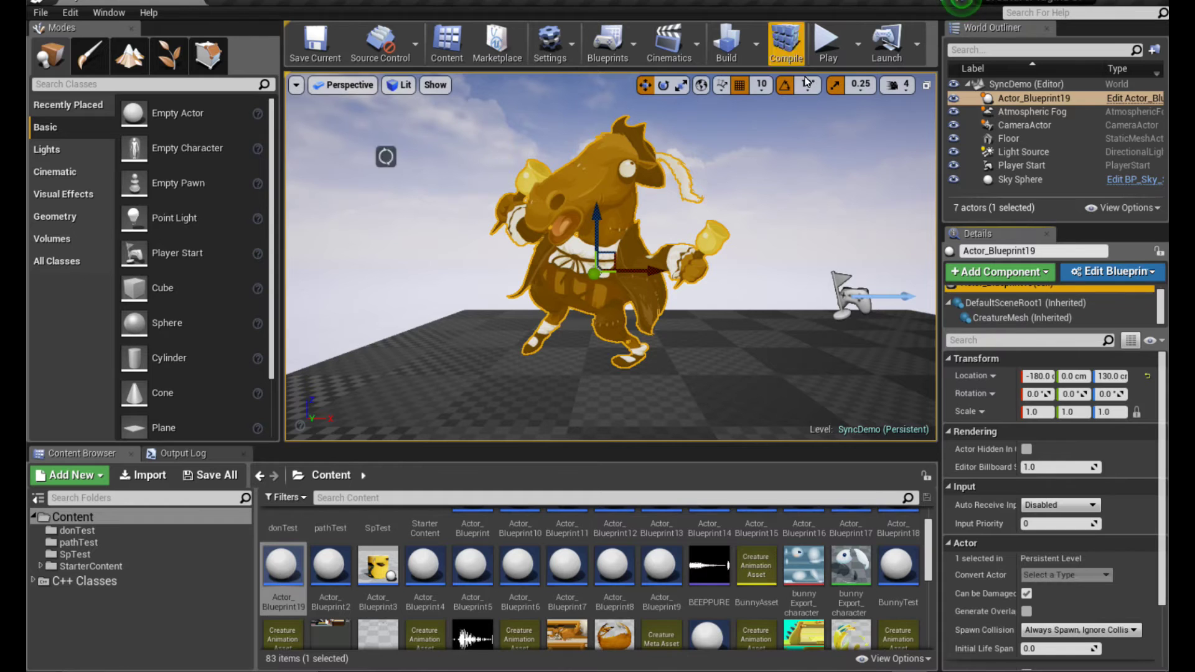
left_click(828, 42)
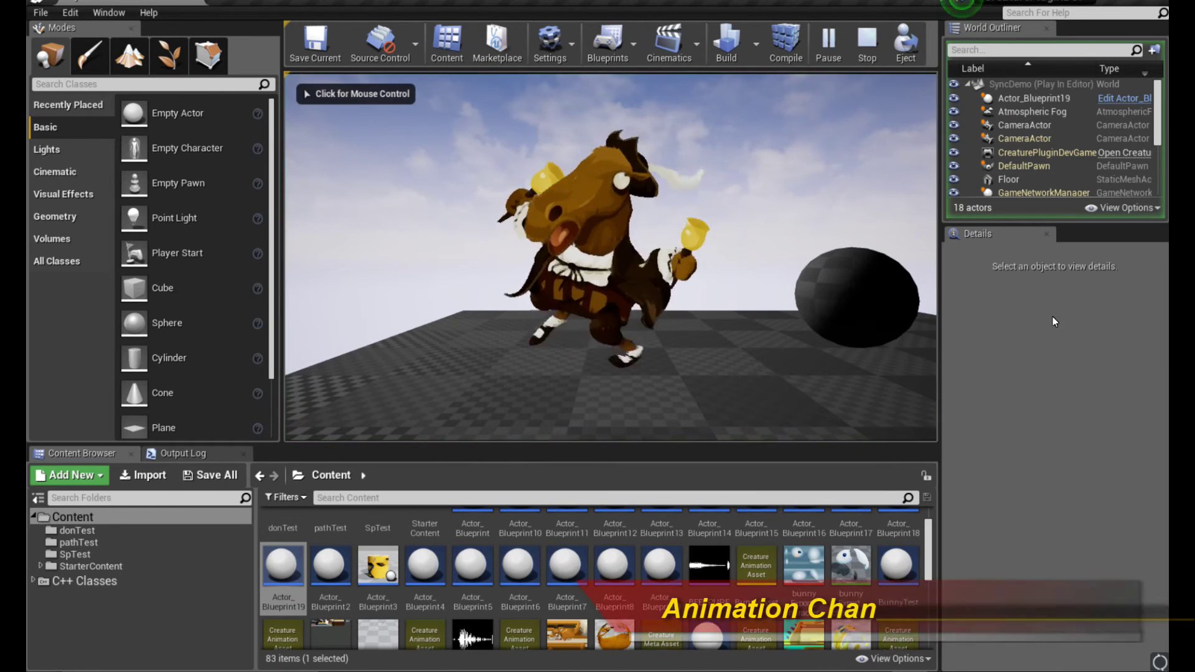
left_click(868, 48)
left_click(625, 244)
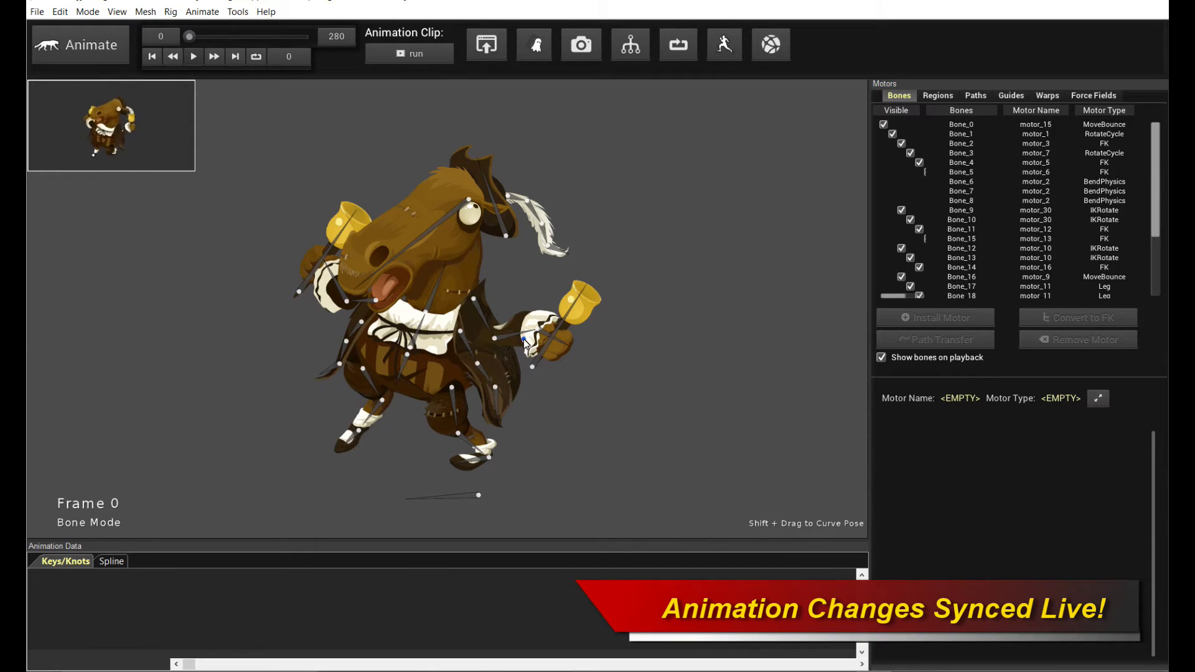
Raise both arms via Bone_10 and Bone_13 so each bell sits beside the head.
left_click(524, 342)
left_click_drag(524, 341, 526, 283)
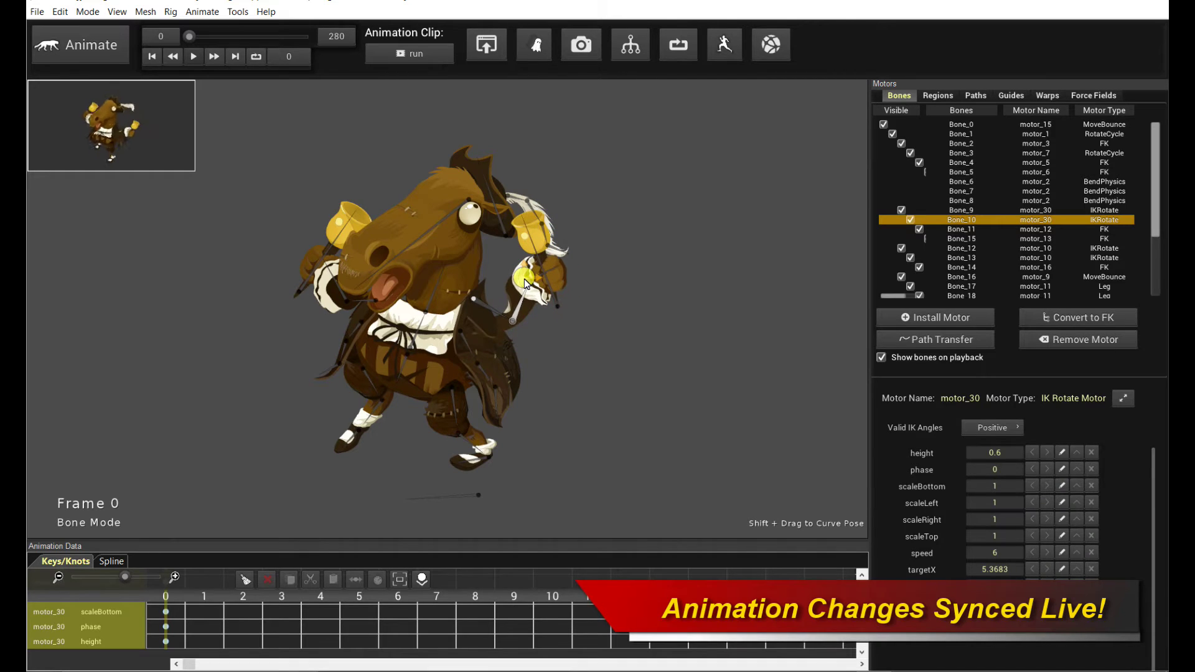
left_click(320, 252)
mouse_move(335, 273)
left_mouse_down()
mouse_move(339, 188)
mouse_move(316, 215)
mouse_move(344, 224)
left_mouse_up()
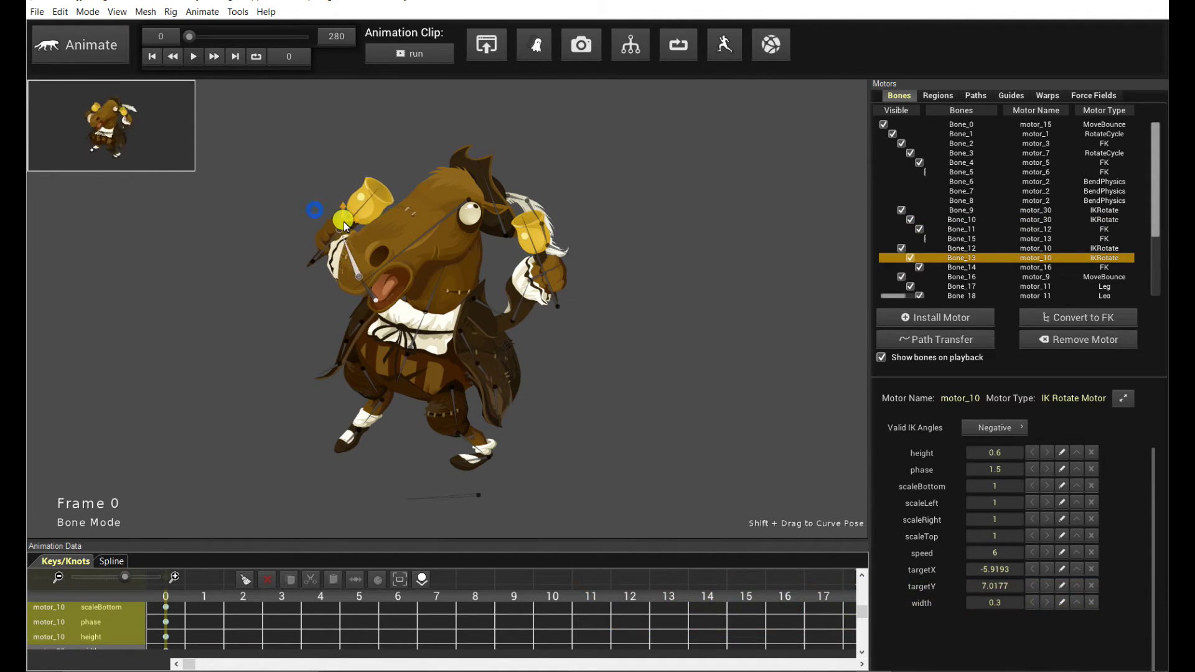
left_click_drag(527, 287, 515, 237)
Preview the pose, lower the right hand's target slightly, and preview again.
left_click(195, 55)
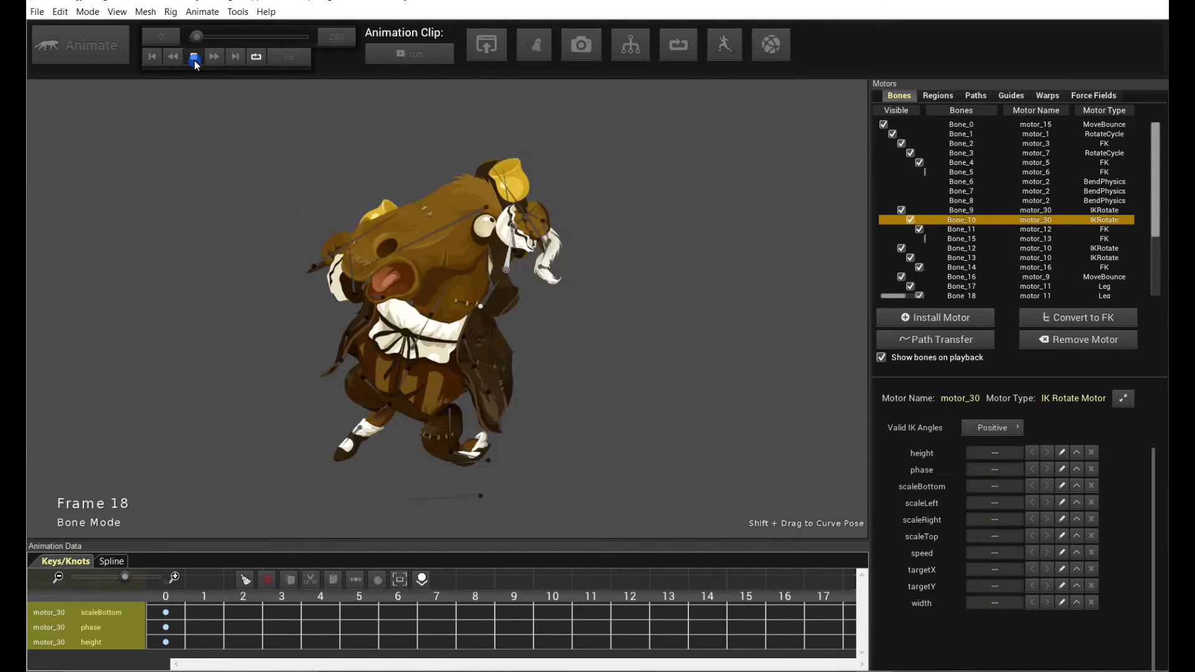
left_click(194, 56)
left_click_drag(516, 233, 519, 255)
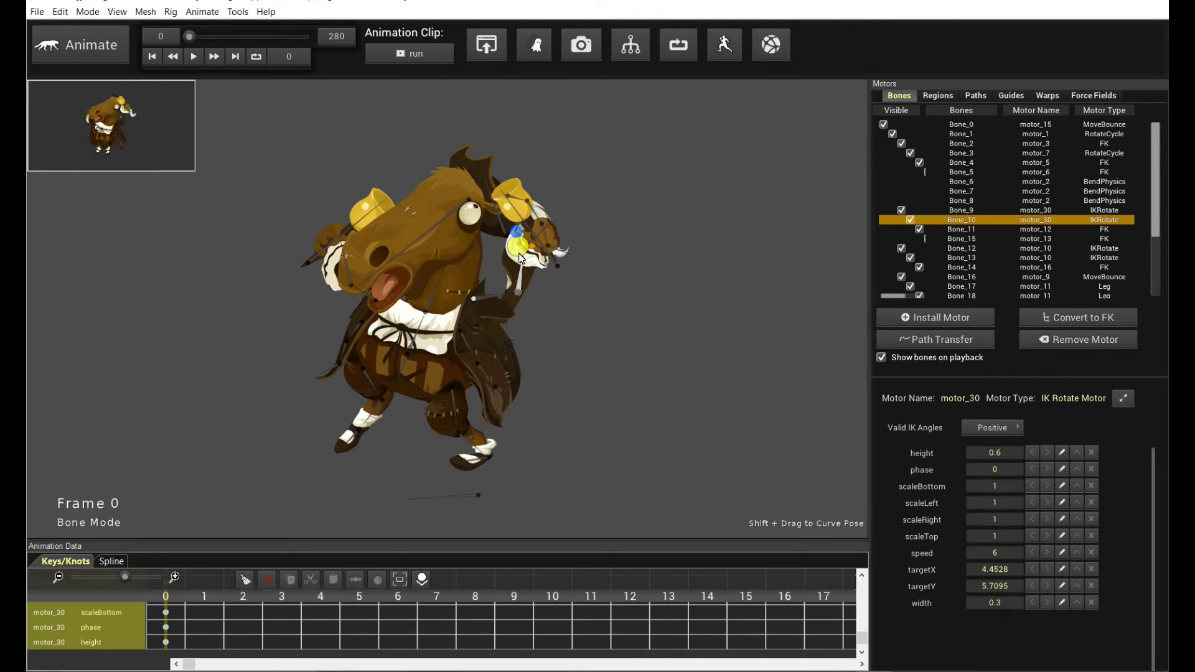
left_click(192, 58)
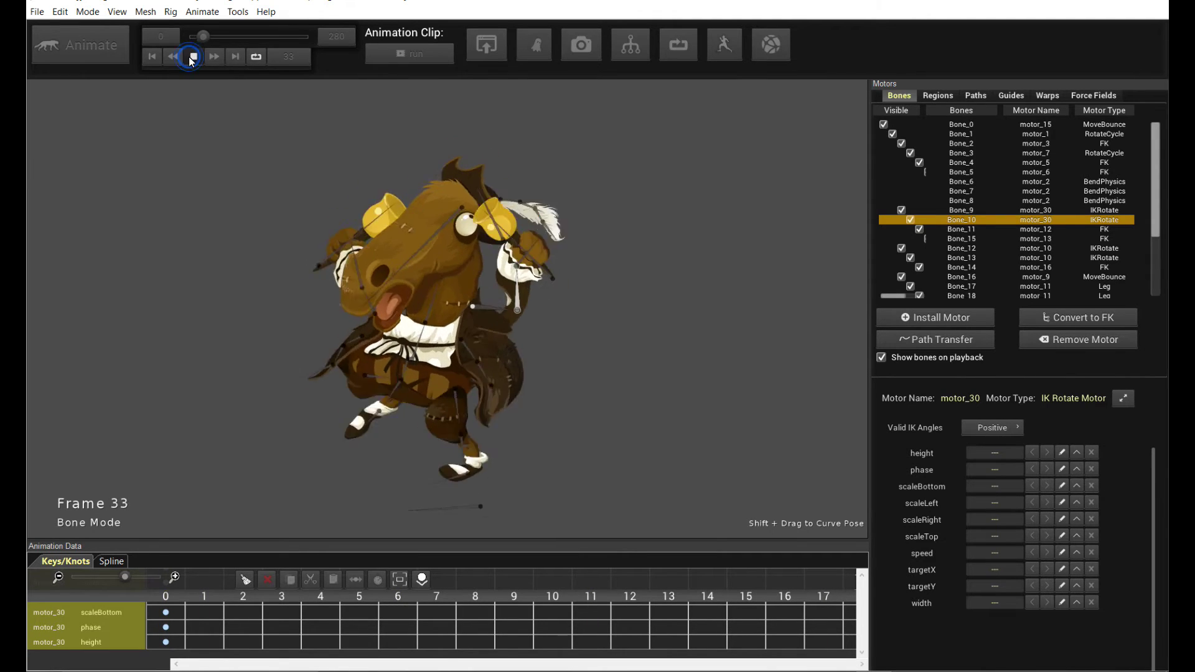
left_click(192, 58)
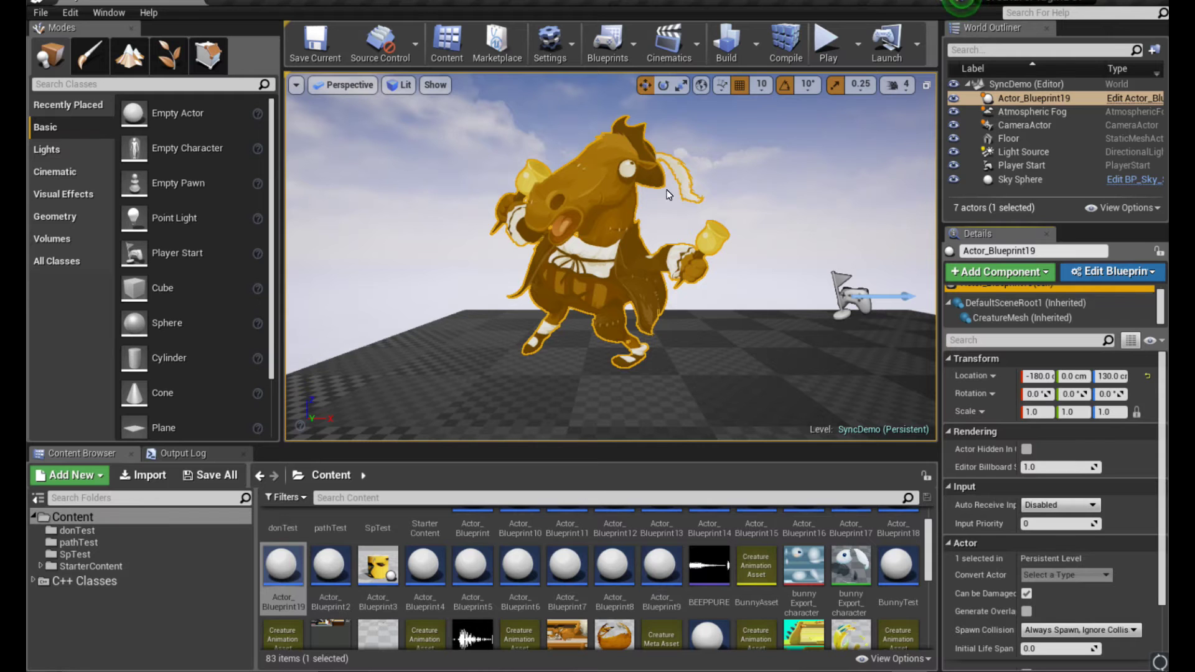
Check the CreatureMesh Creature settings, dismiss the sync notice, then run and stop a play test.
left_click(1015, 318)
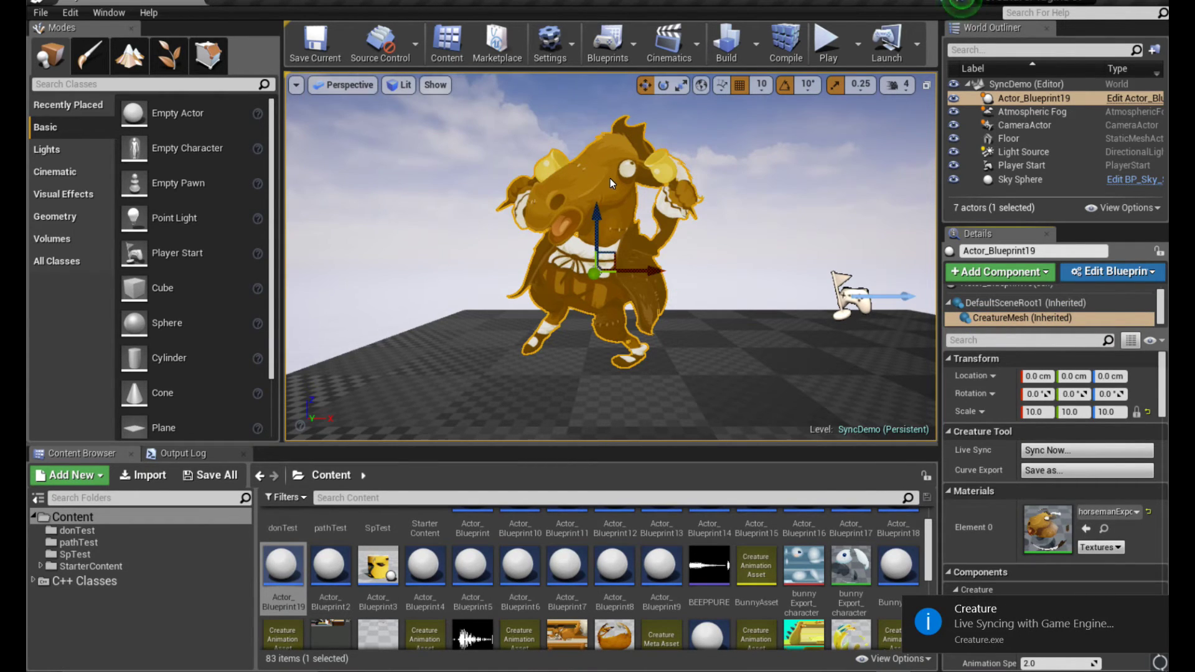
key("Escape")
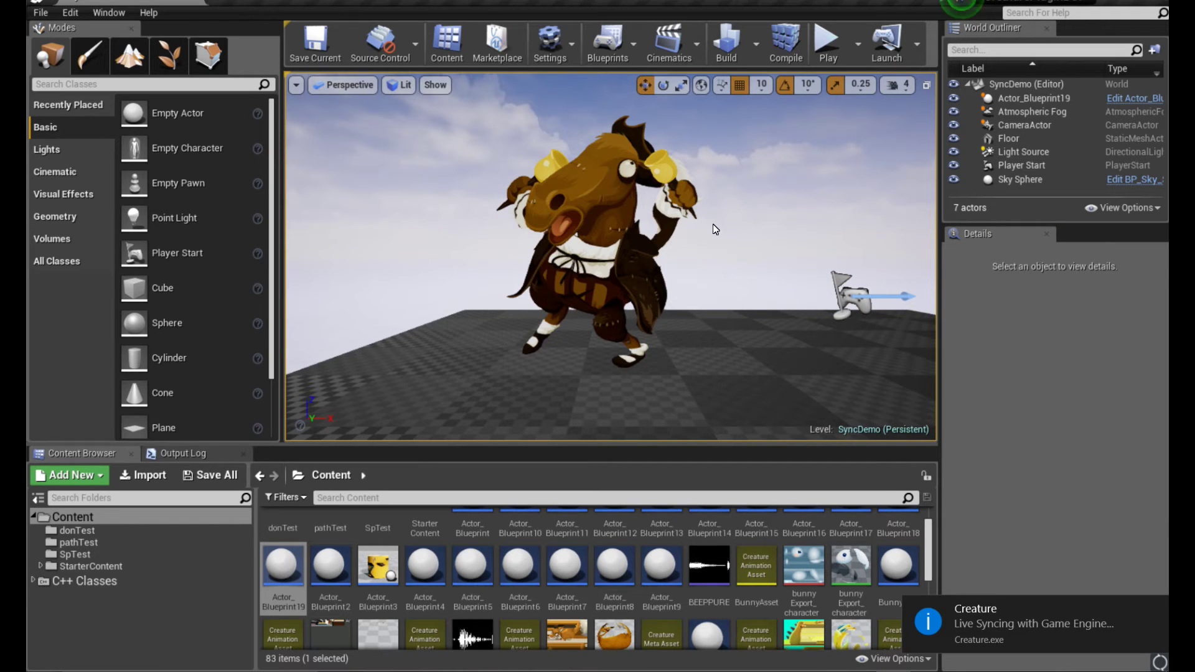
left_click(1157, 609)
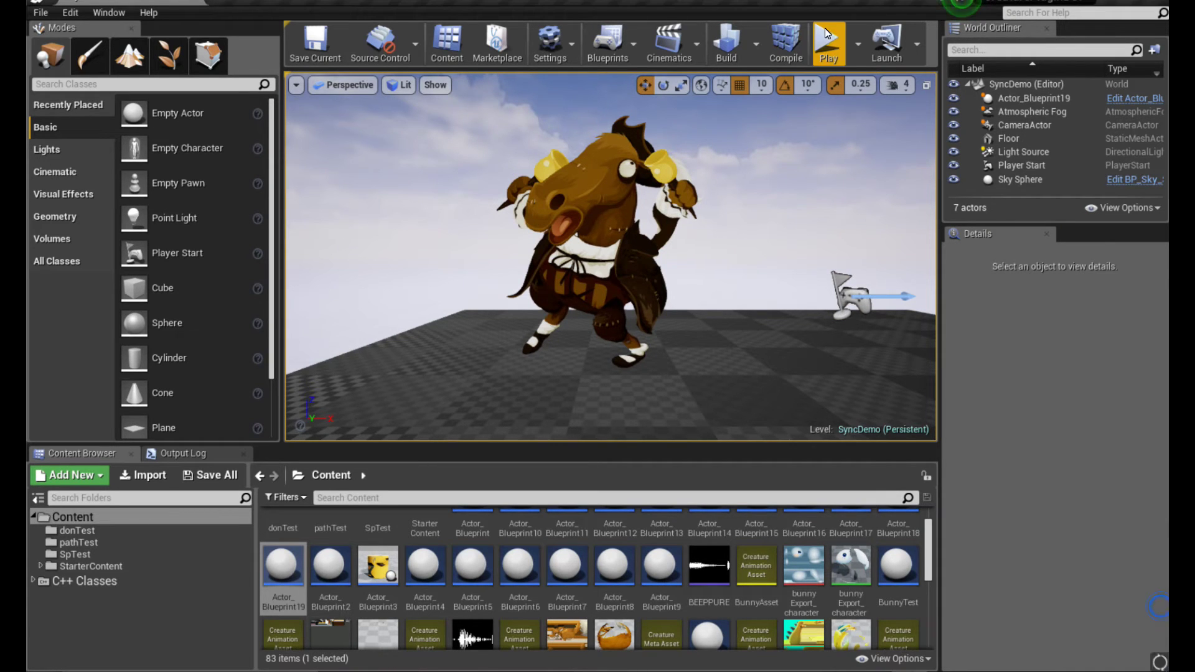
left_click(826, 39)
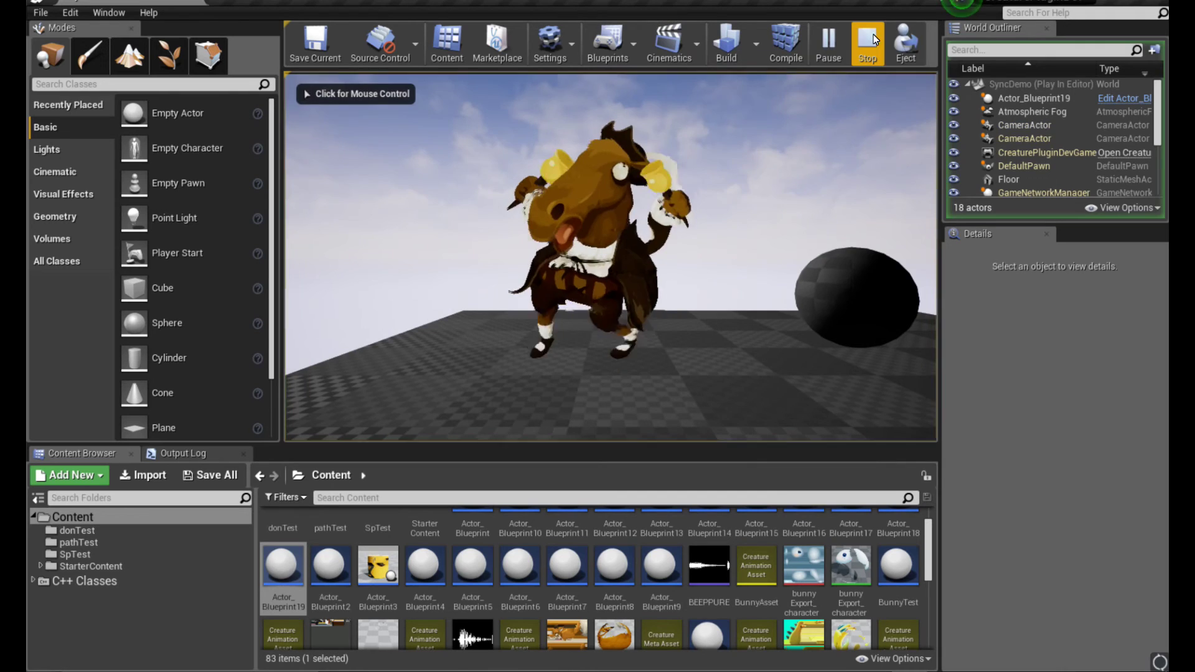
left_click(869, 39)
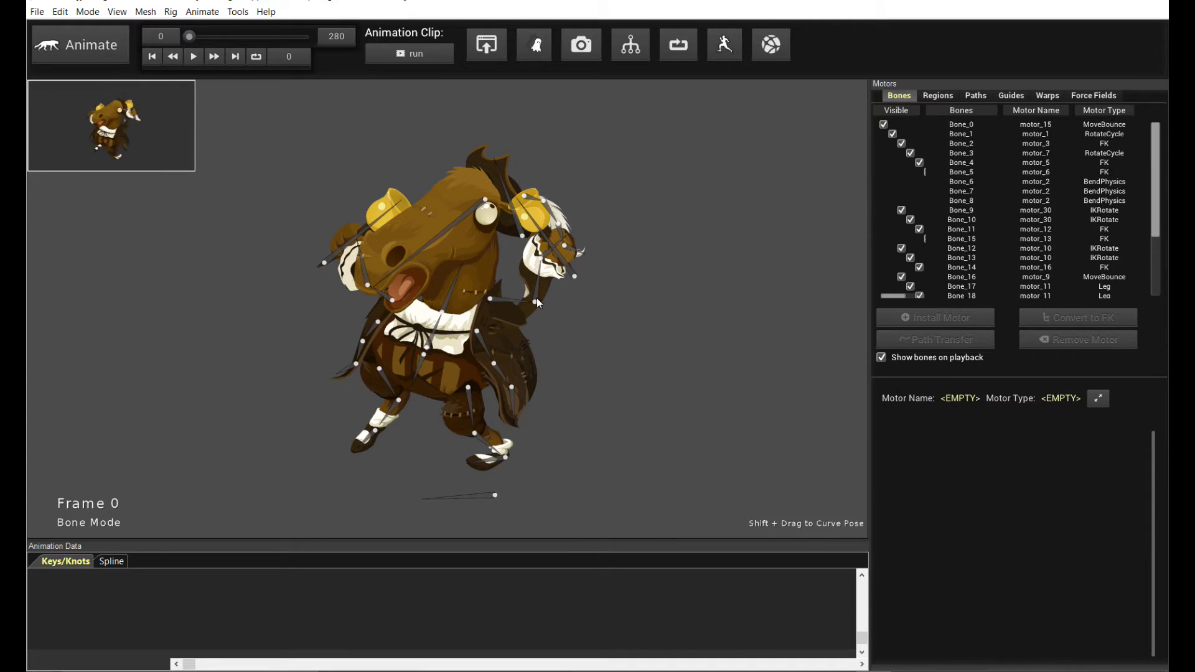
With arm bones Bone_10 and Bone_13 and Actor_Blueprint19 selected, run Sync Now to push the raised arms.
left_click(536, 300)
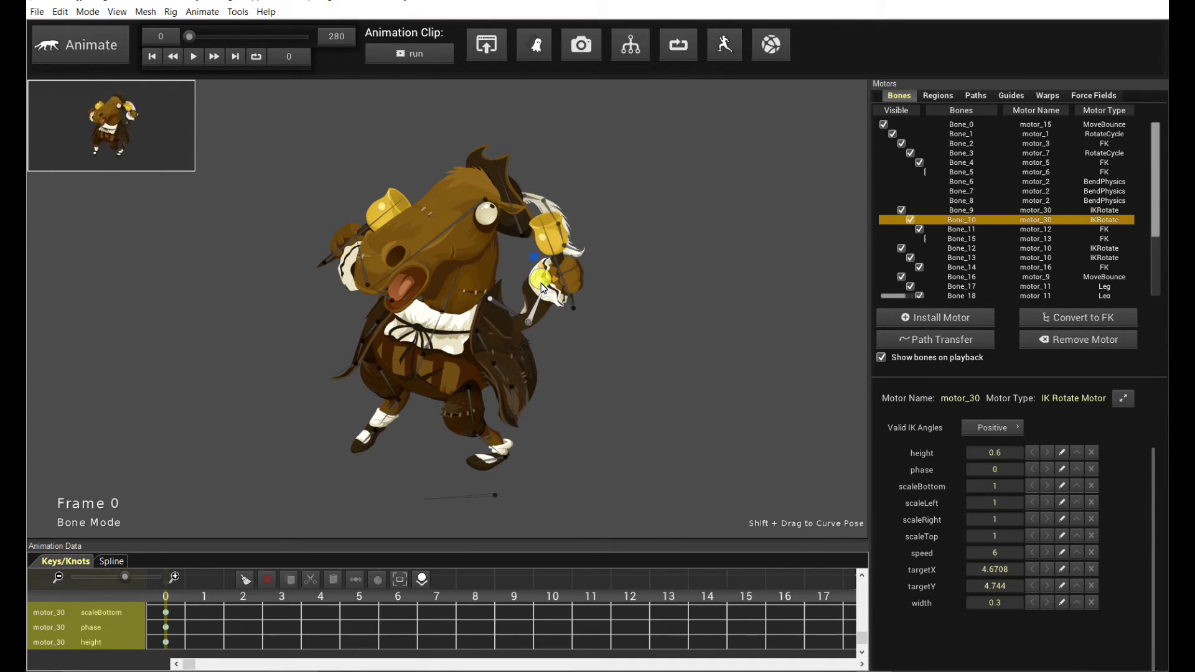
left_click(355, 243)
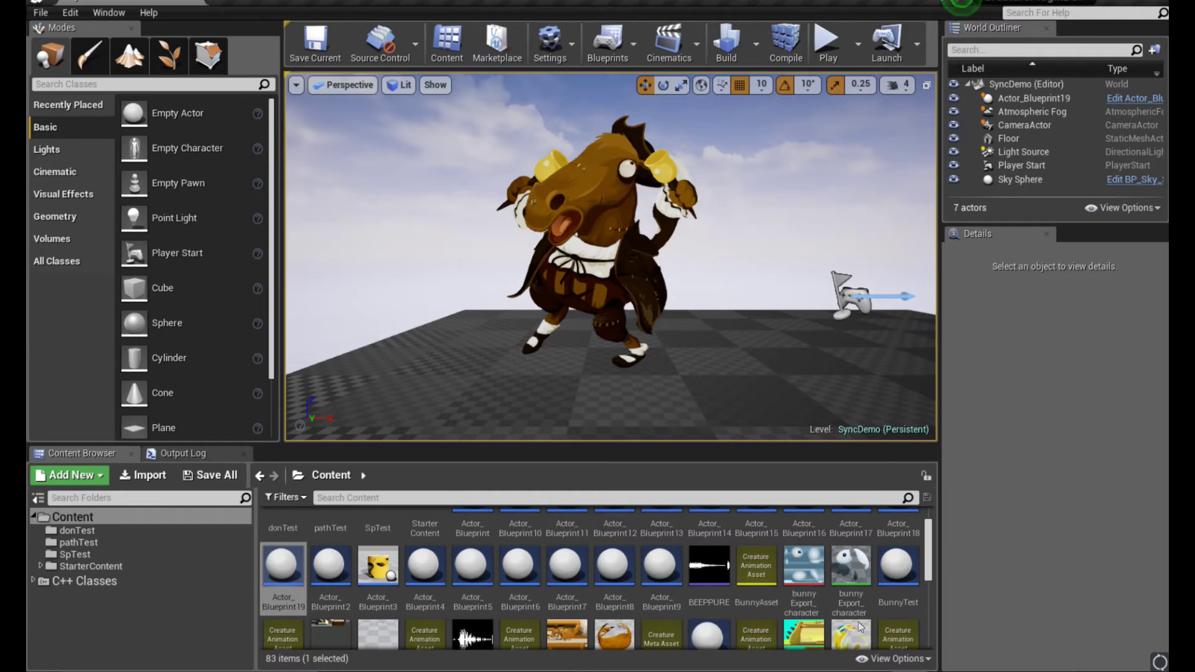
left_click(644, 170)
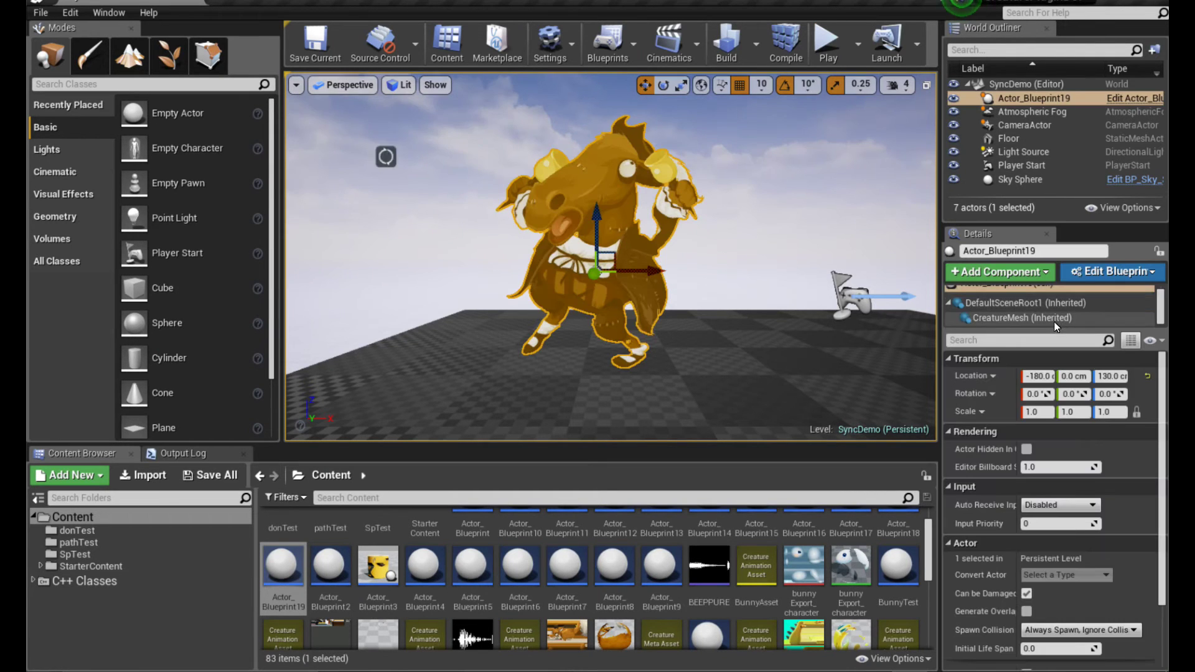
left_click(1078, 451)
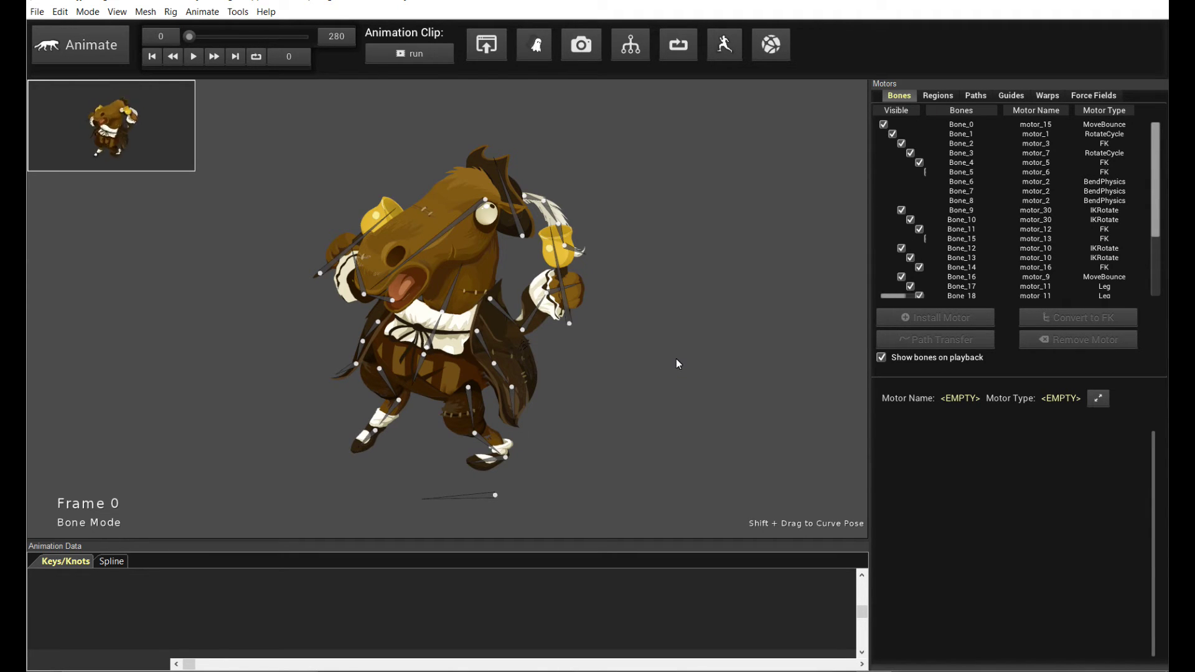
Open the Game Engines Advanced Export (Resolution Resampling) window.
left_click(505, 47)
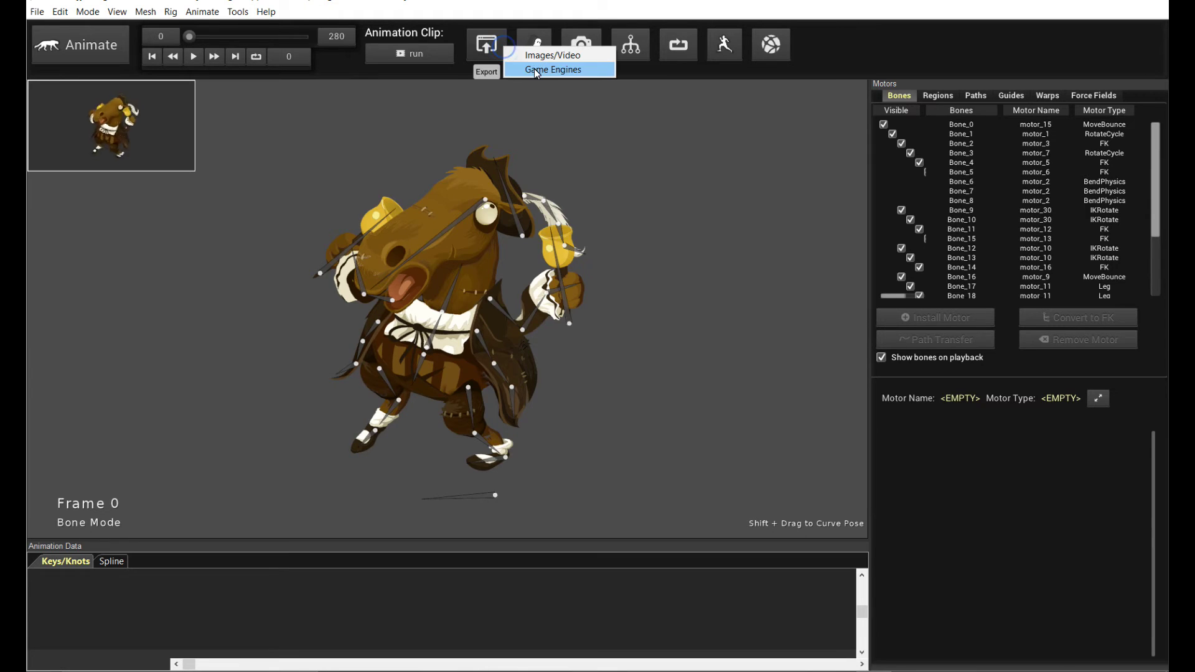
left_click(537, 71)
left_click(511, 452)
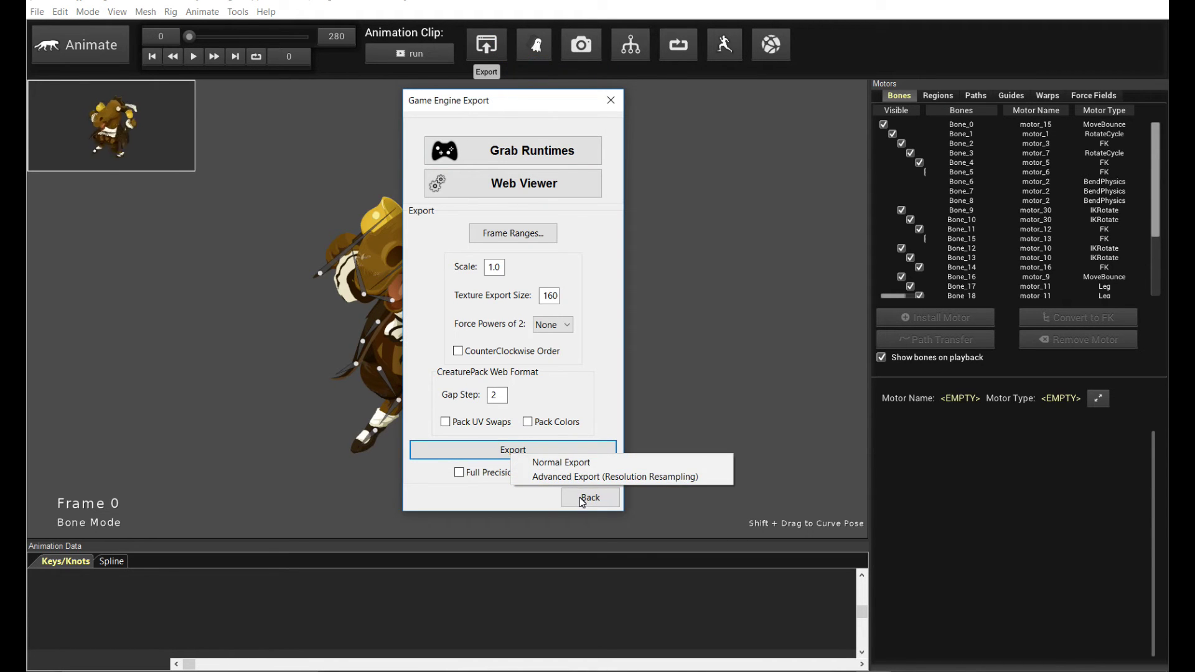
left_click(563, 477)
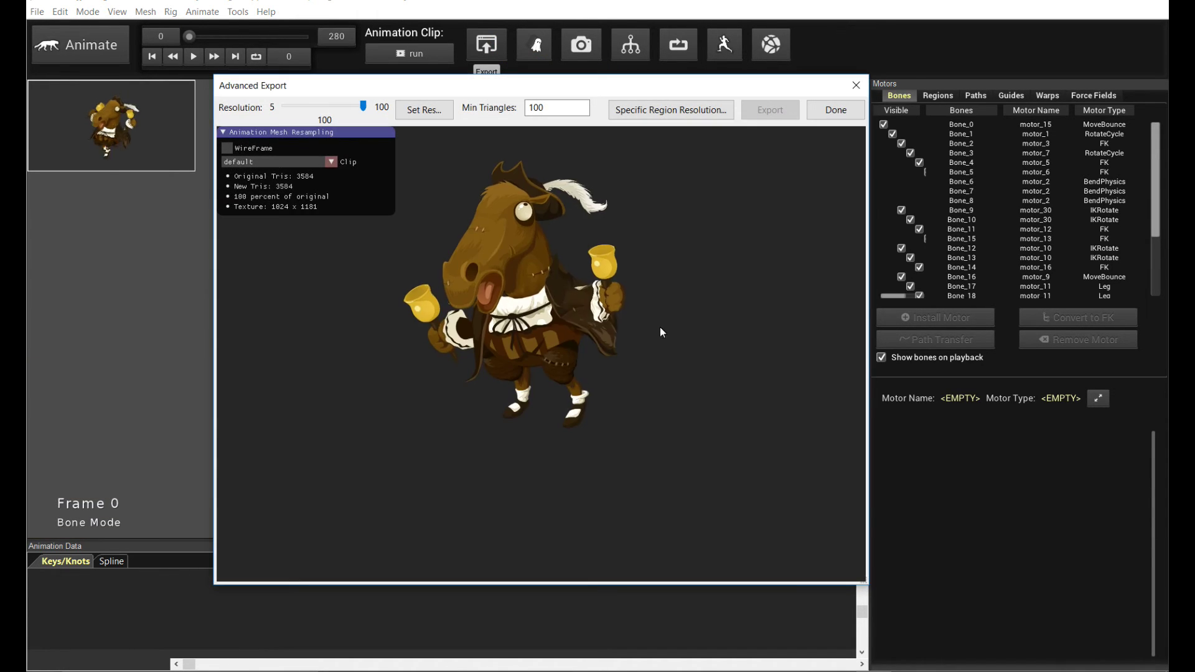
Preview the run clip as a wireframe and bring up the resolution prompt showing 100.
left_click(331, 162)
left_click(318, 179)
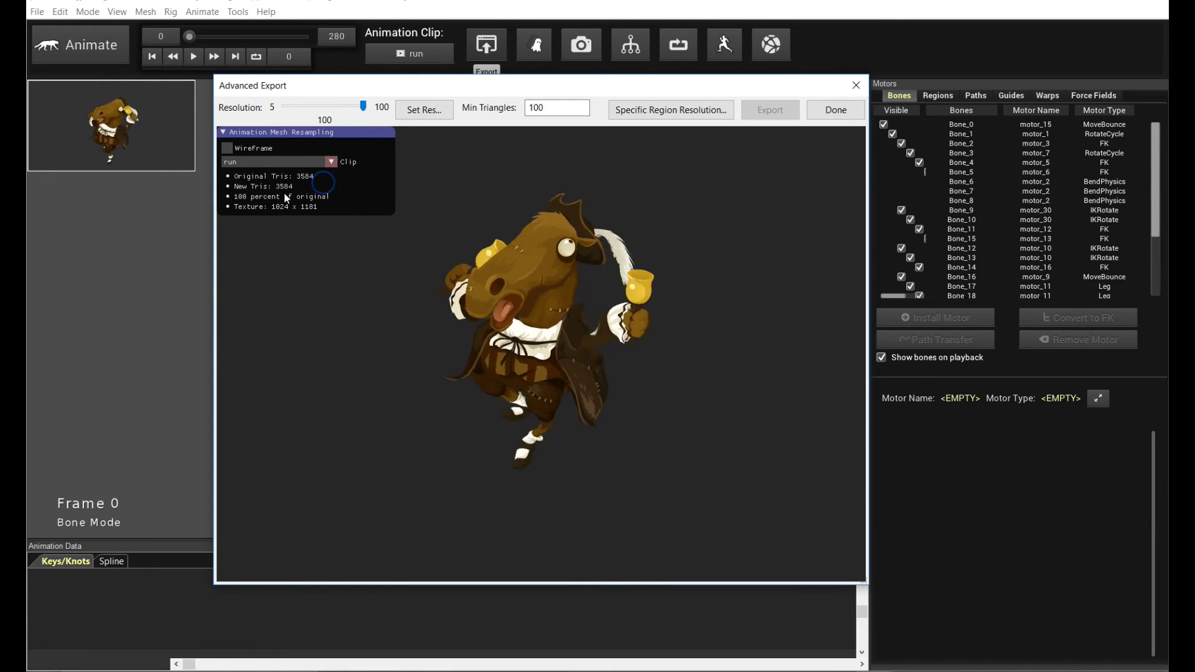
left_click(237, 151)
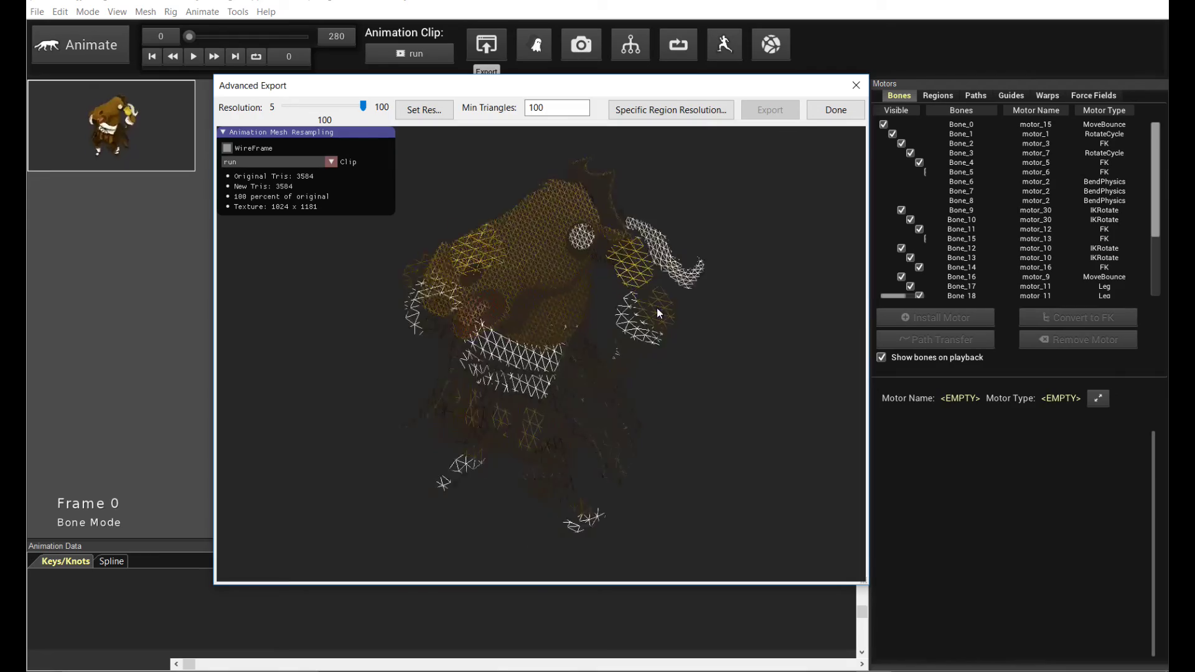
left_click(435, 110)
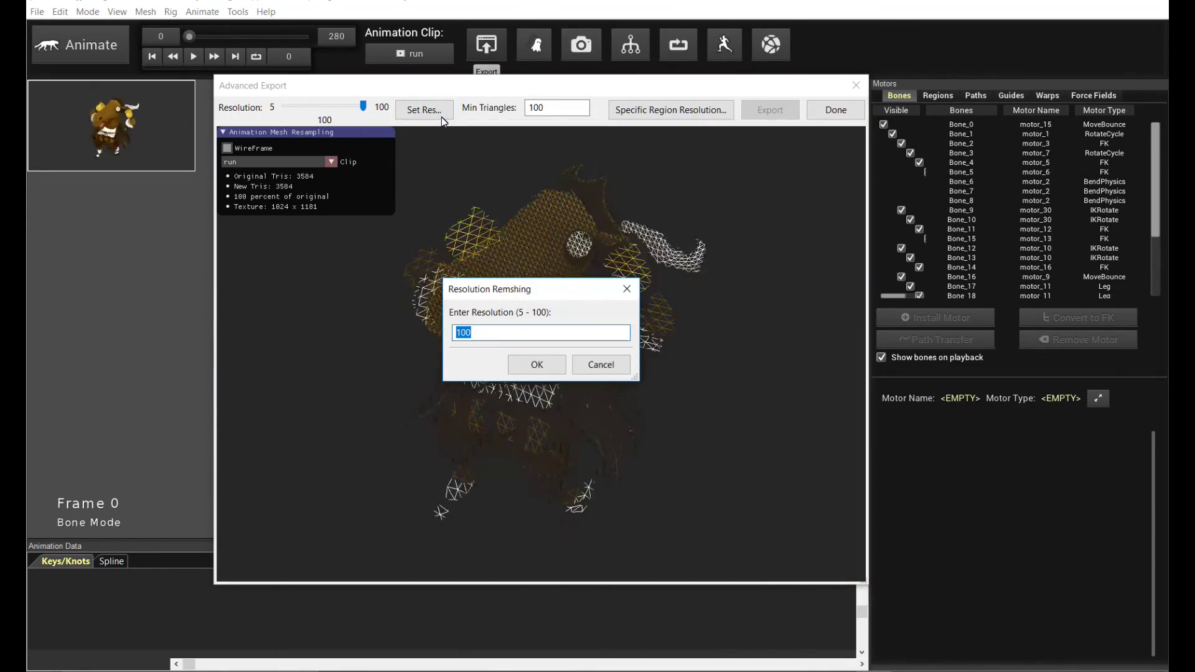
Remesh the export at resolution 80, then at 50 for 1788 triangles.
type("80")
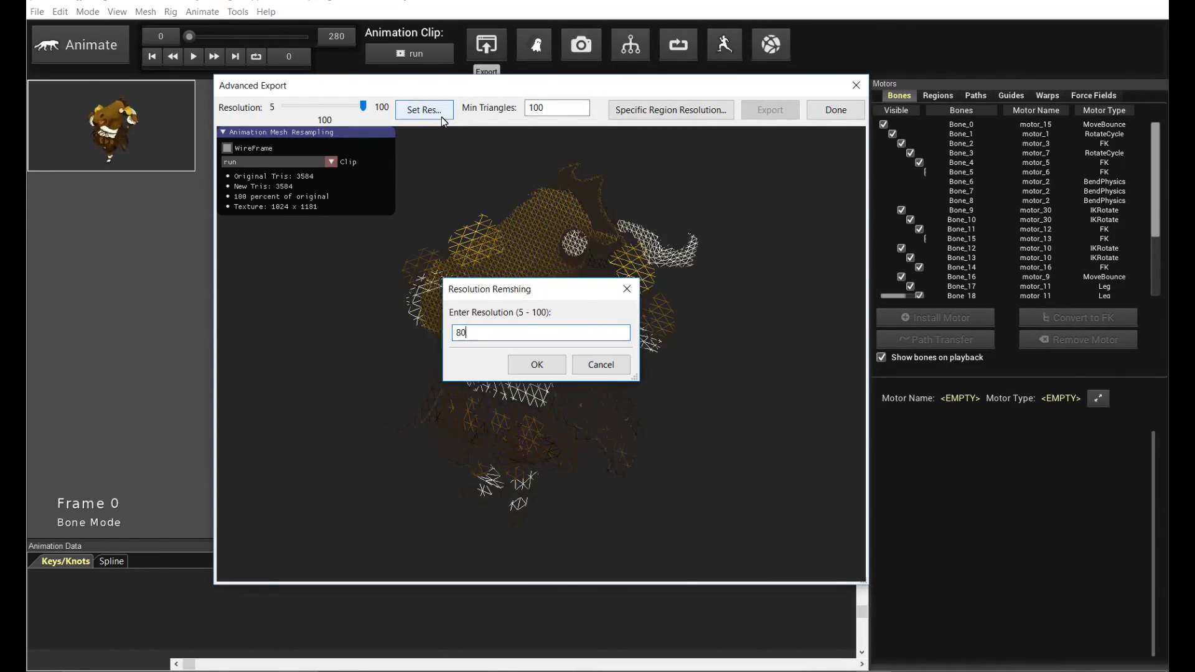
key("Return")
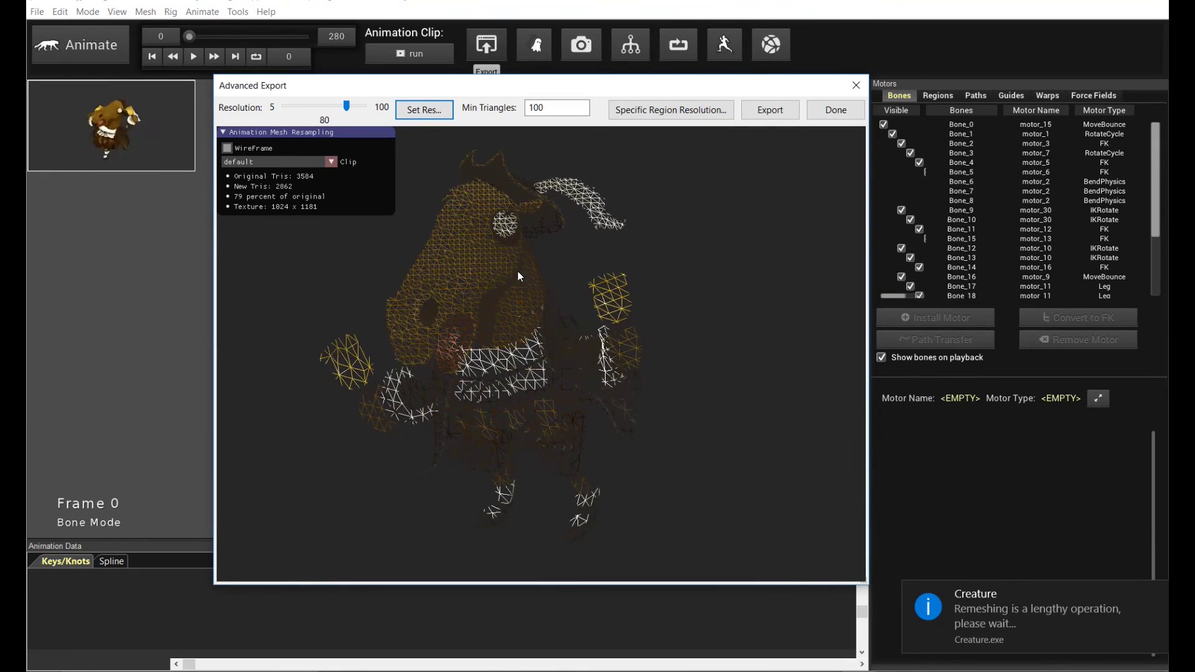
left_click(428, 111)
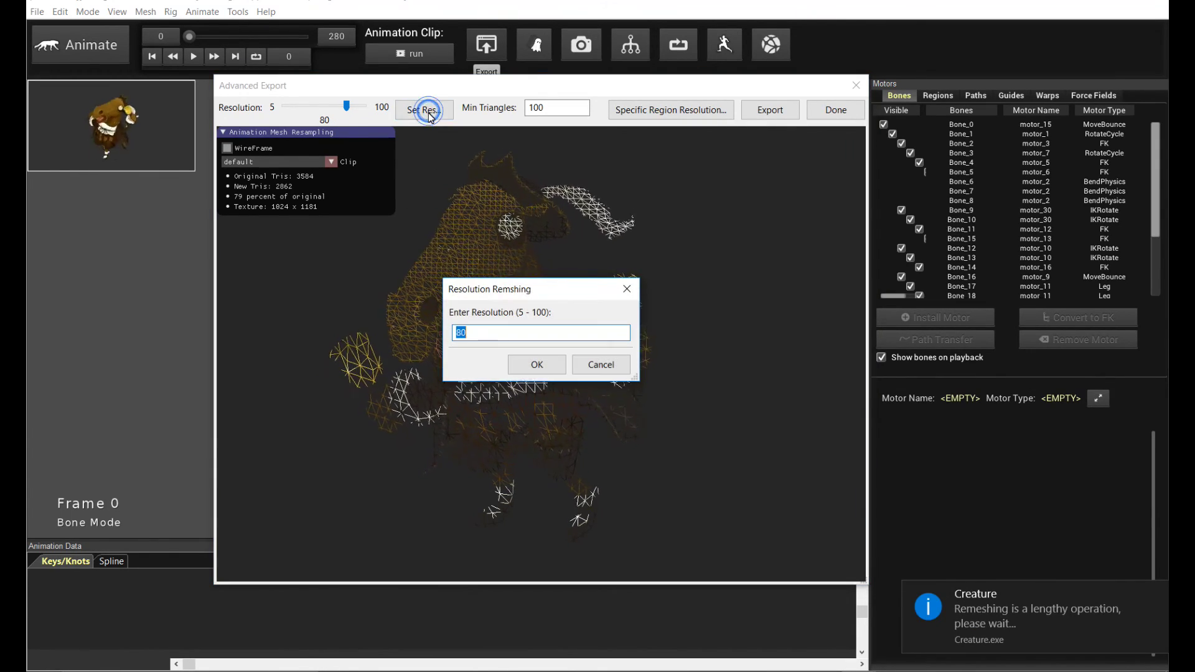
type("50")
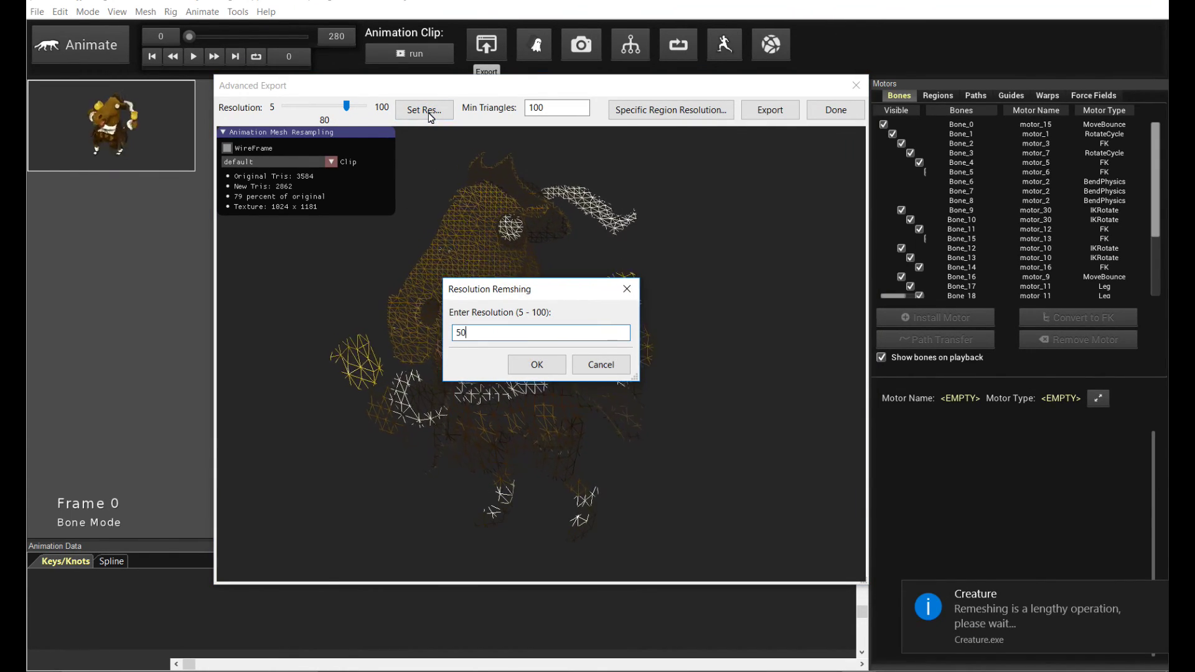
key("Return")
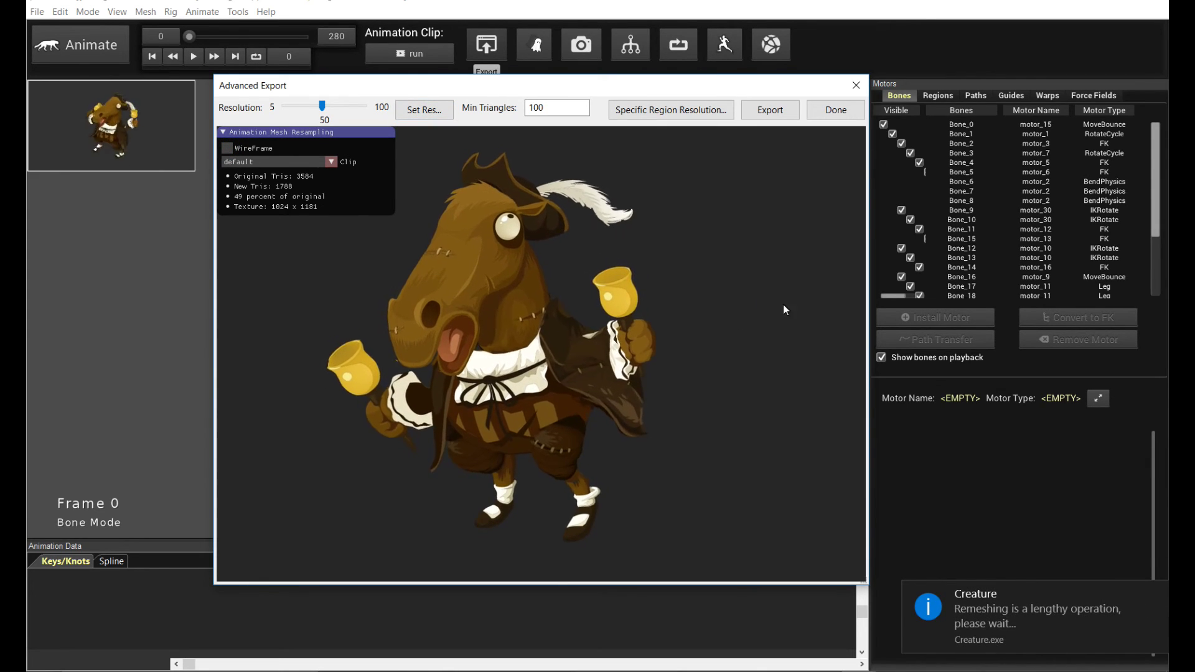
Preview the run clip on the resampled mesh, toggling wireframe on and back off.
left_click(331, 161)
left_click(315, 185)
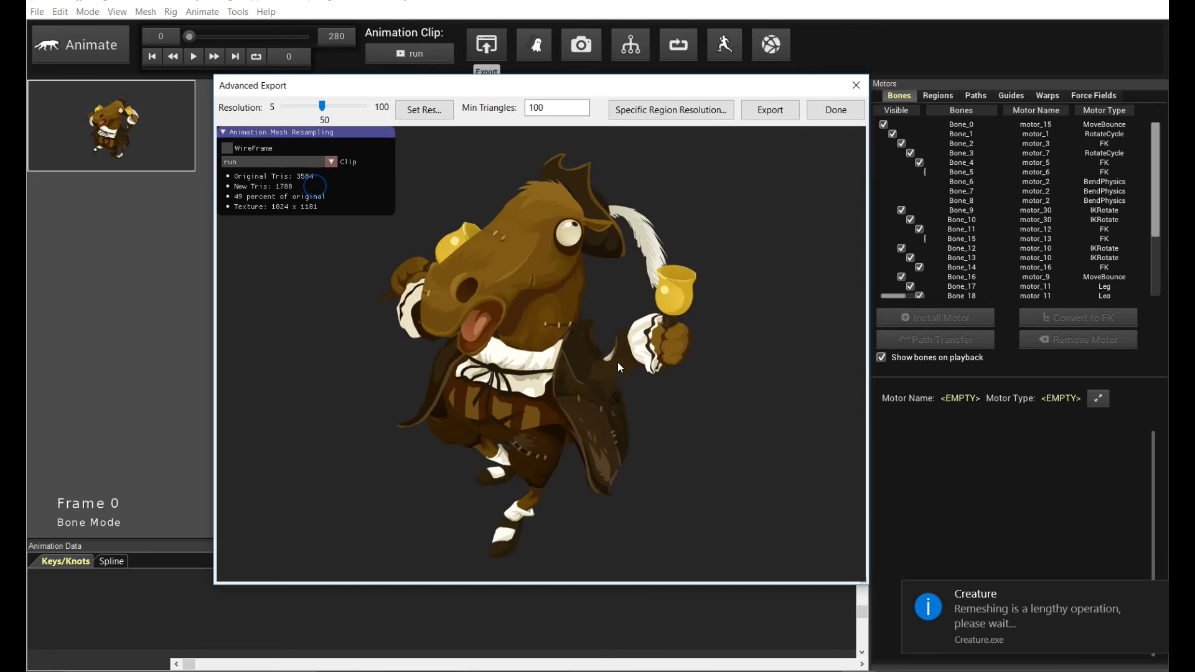
left_click(225, 148)
left_click(225, 149)
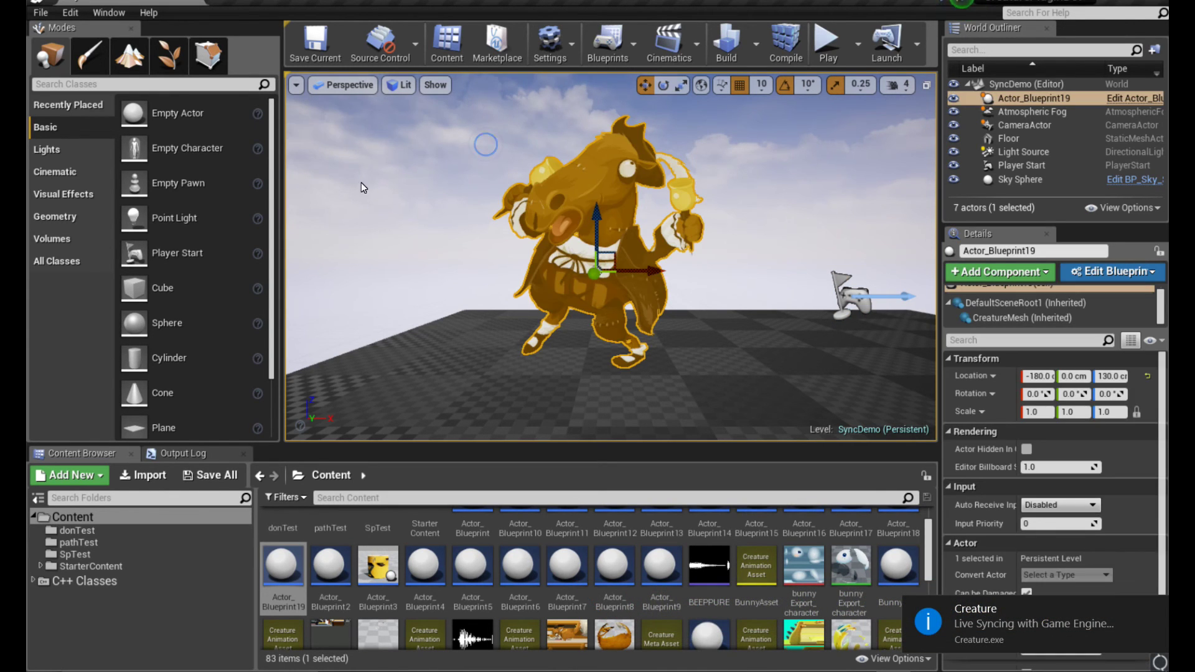
Run and stop a quick play test of the live-synced, remeshed horse in SyncDemo.
left_click(827, 44)
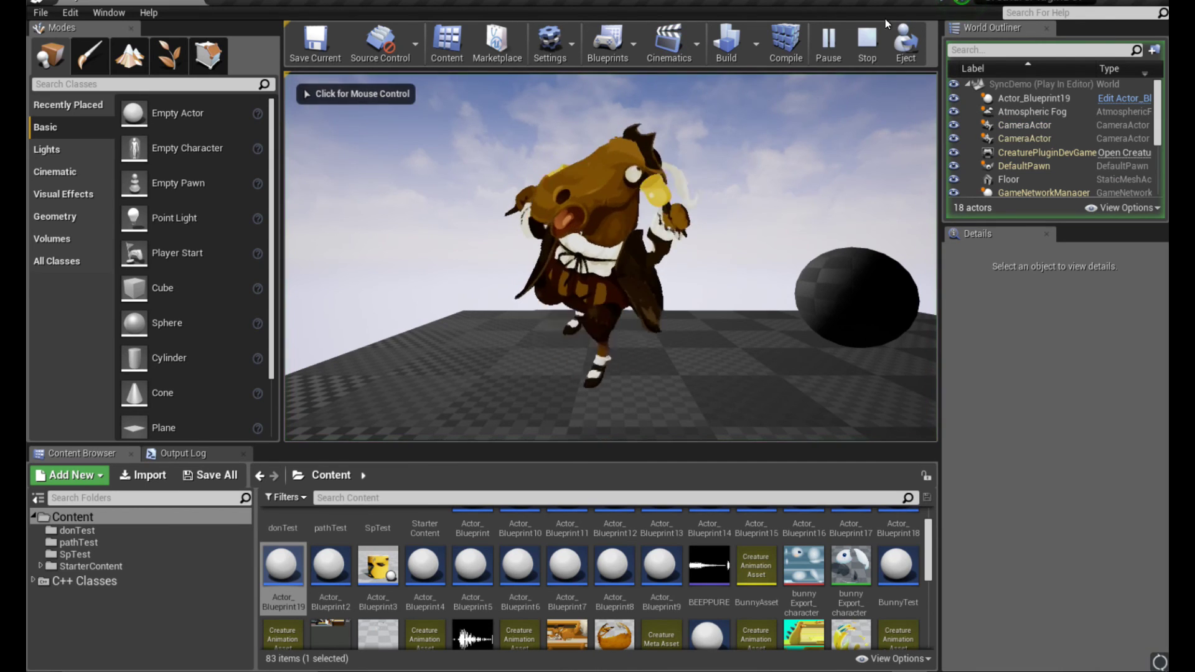
left_click(866, 42)
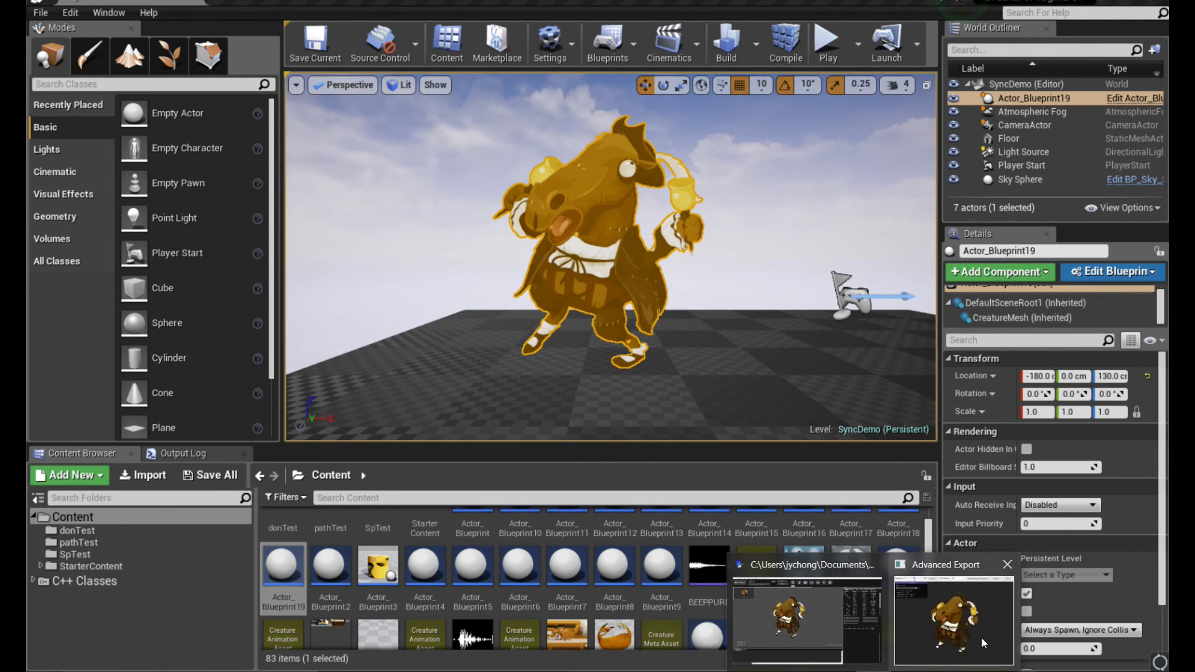
Close Creature's Advanced Export window with Done, then run and stop another horse play test.
left_click(981, 637)
left_click(836, 110)
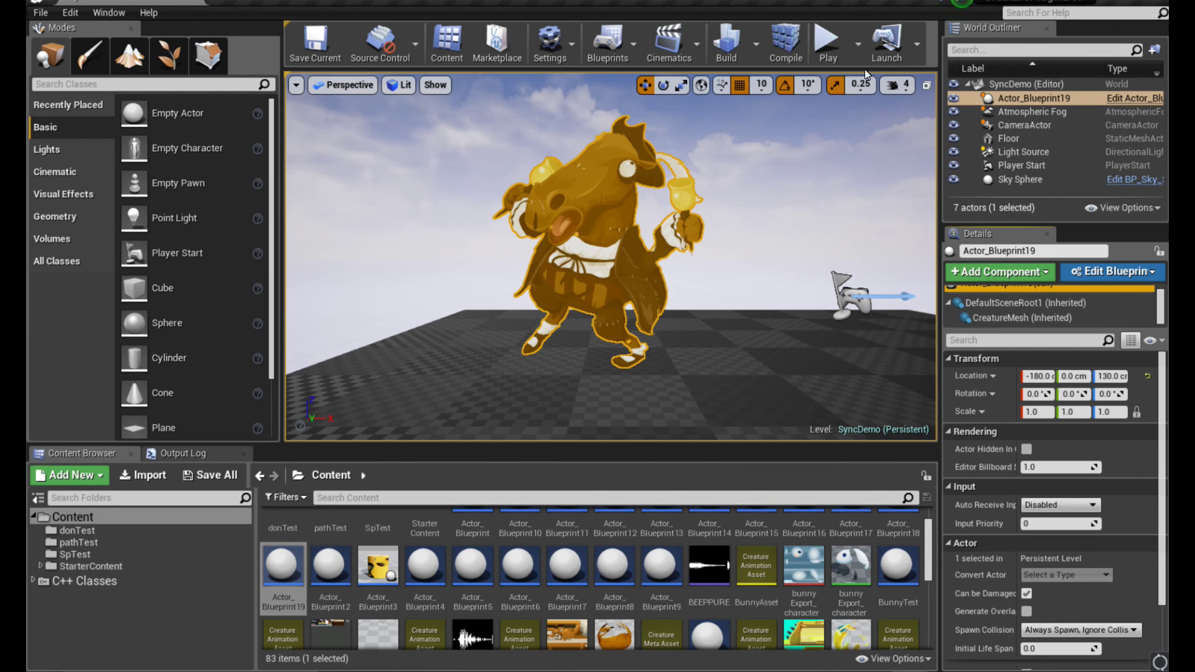
left_click(826, 47)
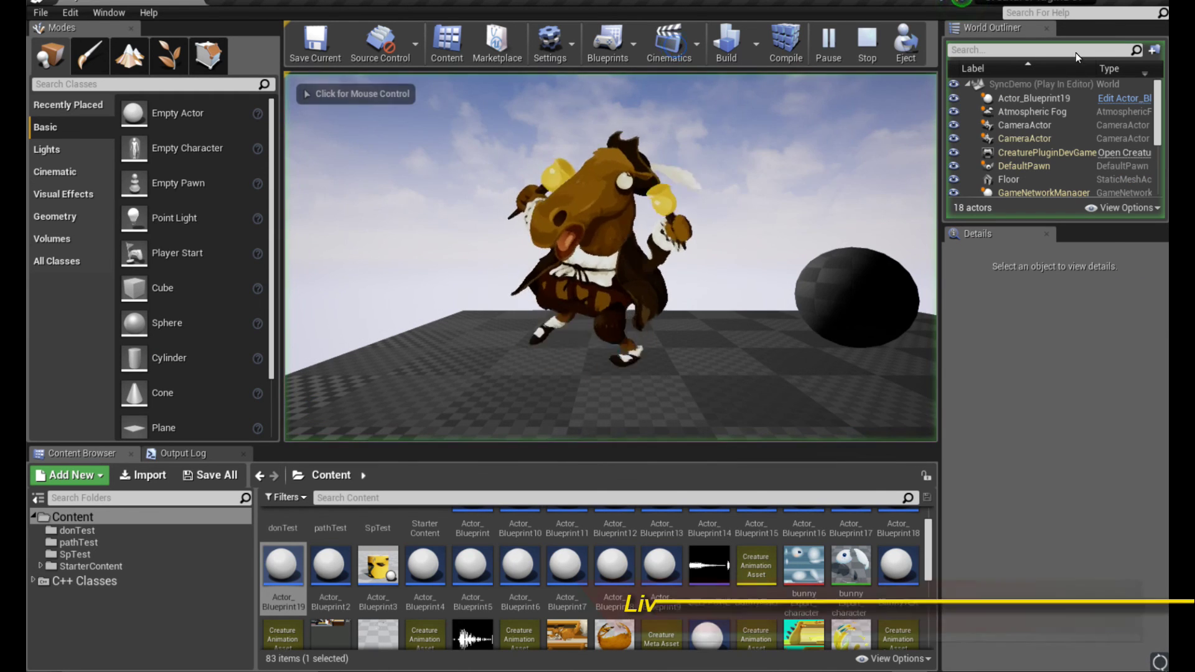
left_click(877, 40)
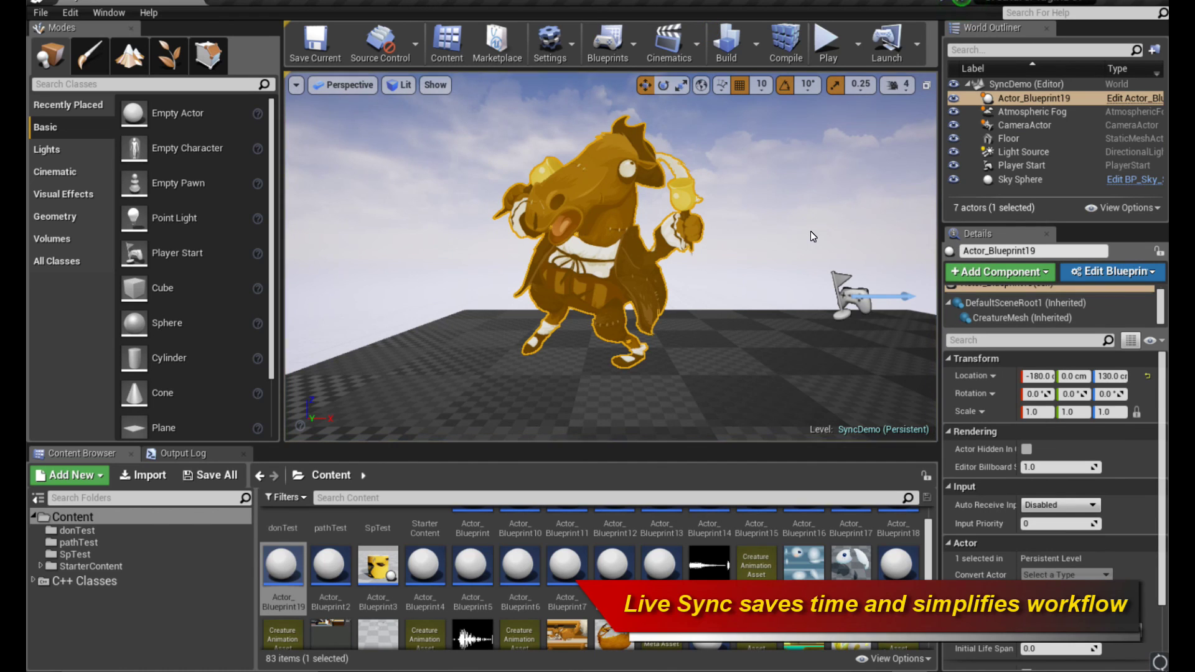